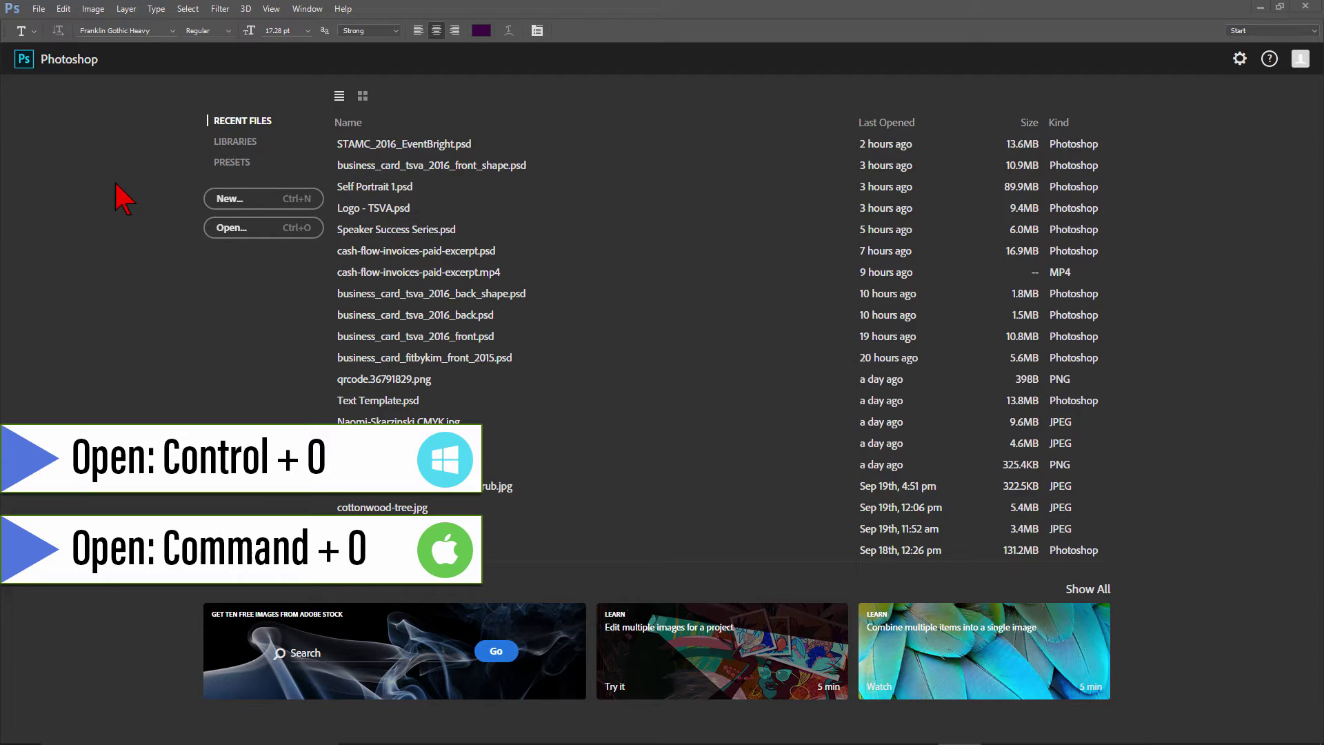
# Open the cash-flow-management-invoice-paid video from the 02 Recordings folder
pyautogui.click(40, 9)
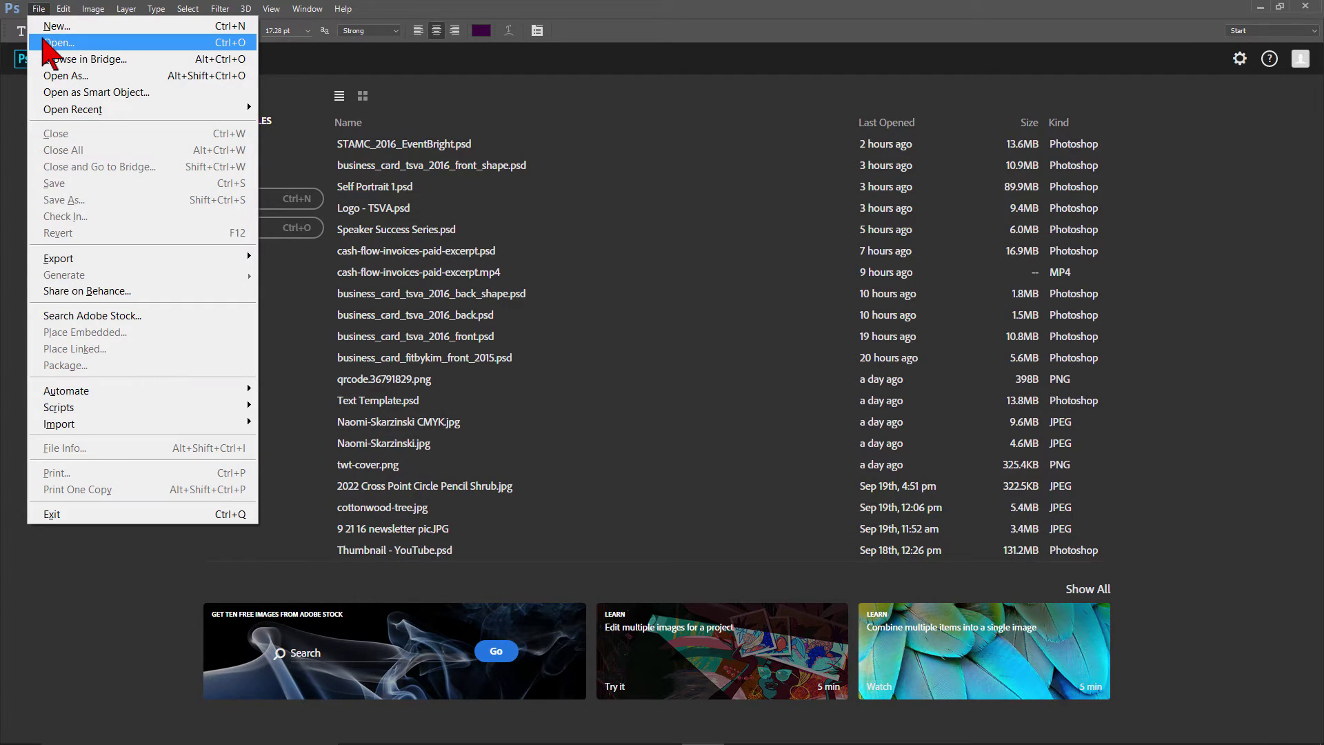
pyautogui.click(48, 42)
pyautogui.doubleClick(355, 122)
pyautogui.doubleClick(362, 134)
pyautogui.doubleClick(361, 123)
pyautogui.doubleClick(345, 132)
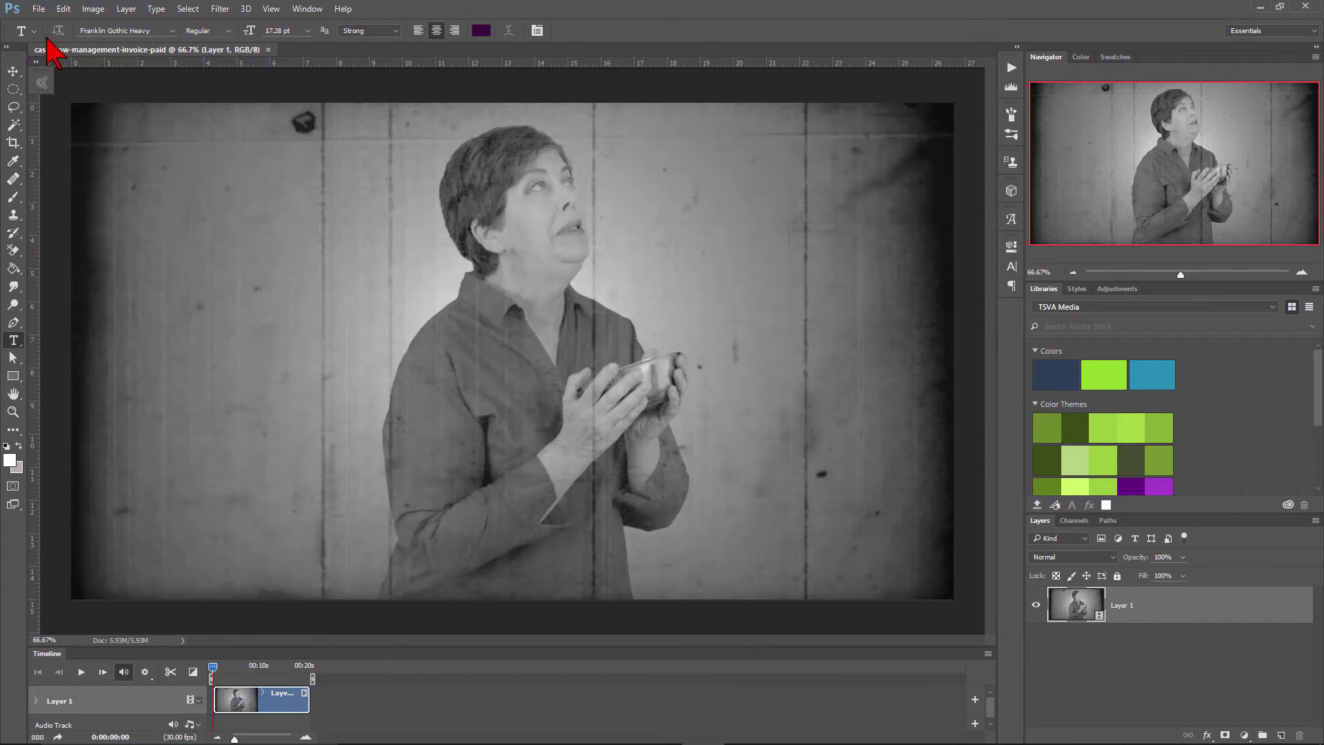
# Save the document in 02 Recordings as 'Oliver Twist Excerpt'
pyautogui.click(40, 9)
pyautogui.click(90, 215)
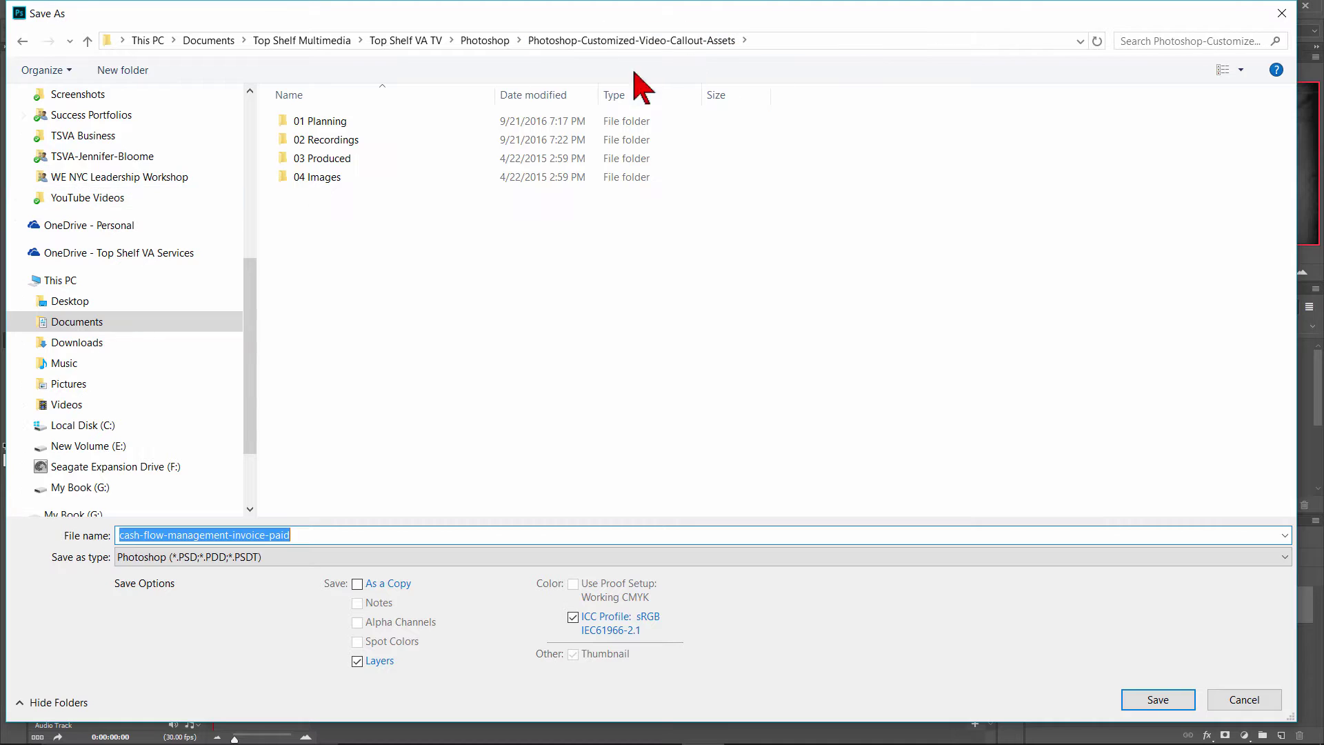
pyautogui.doubleClick(331, 139)
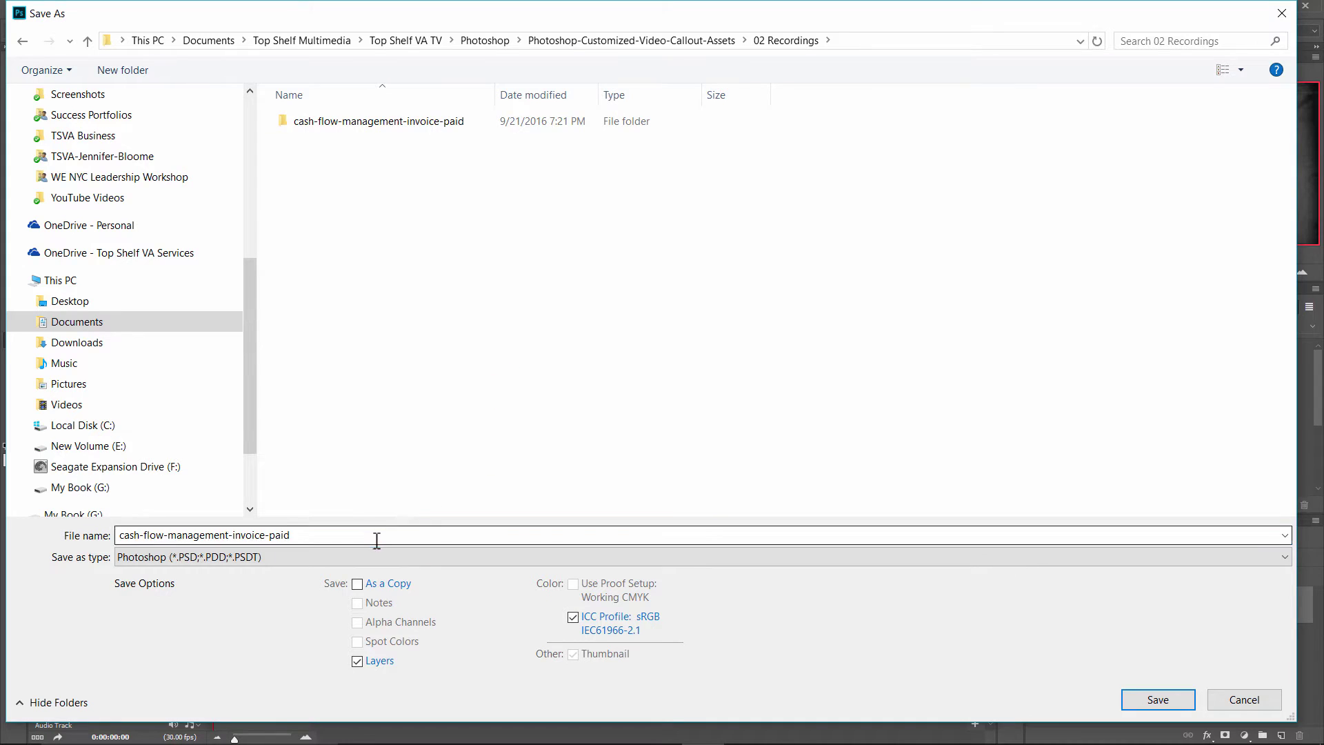
pyautogui.hotkey('ctrl', 'a')
pyautogui.write('0')
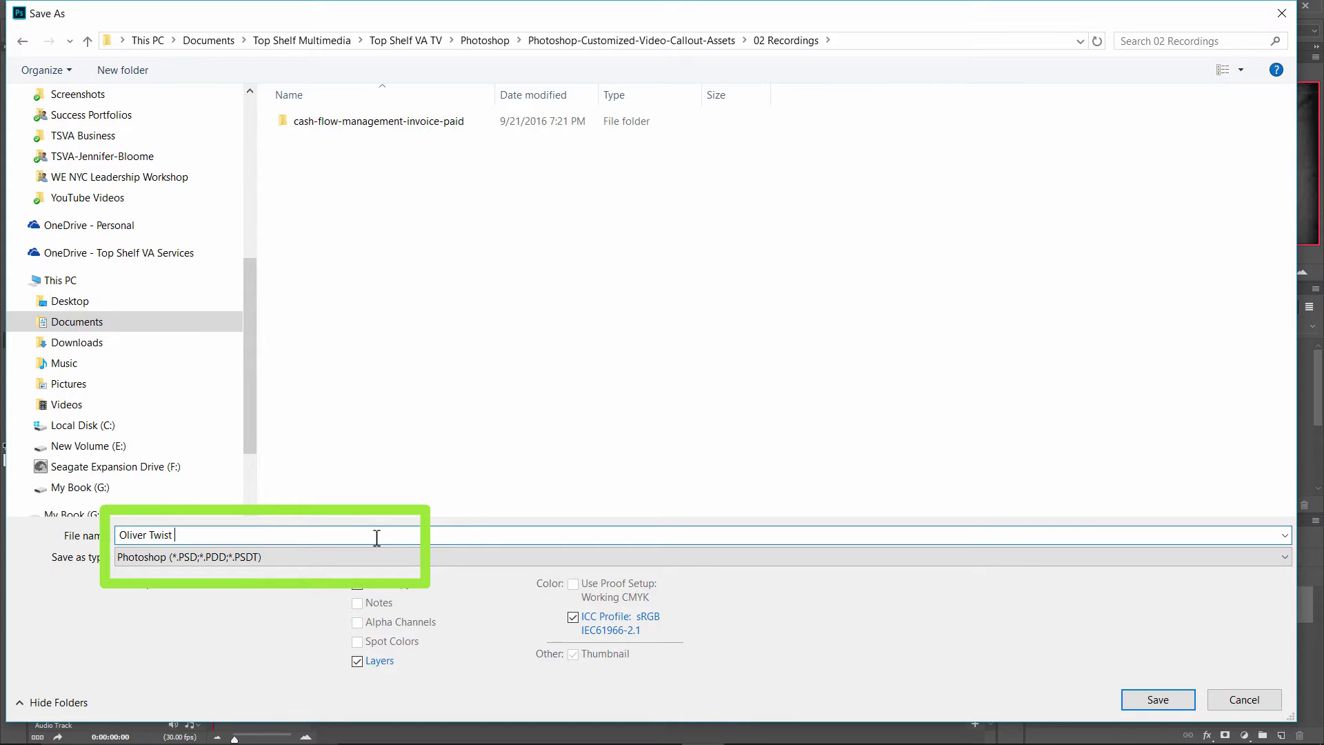
pyautogui.write('liver Twist Excerpt')
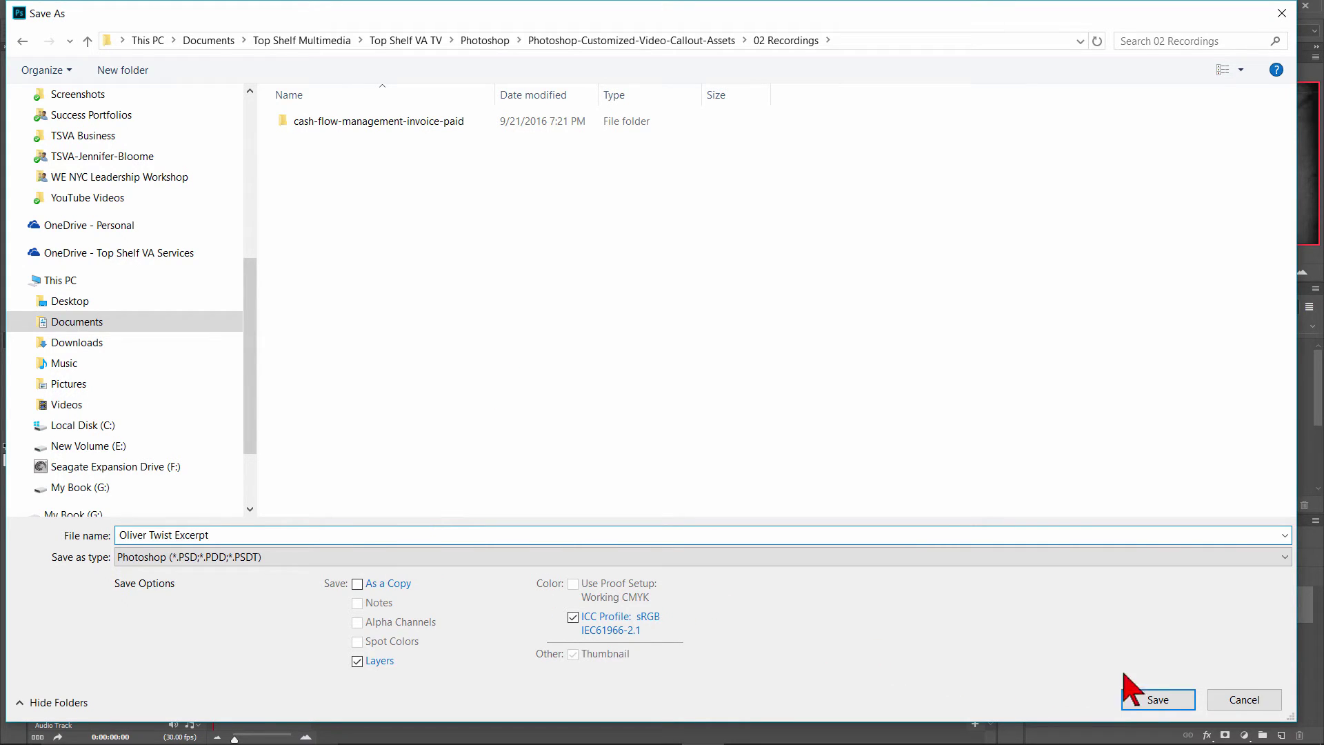
pyautogui.click(1150, 701)
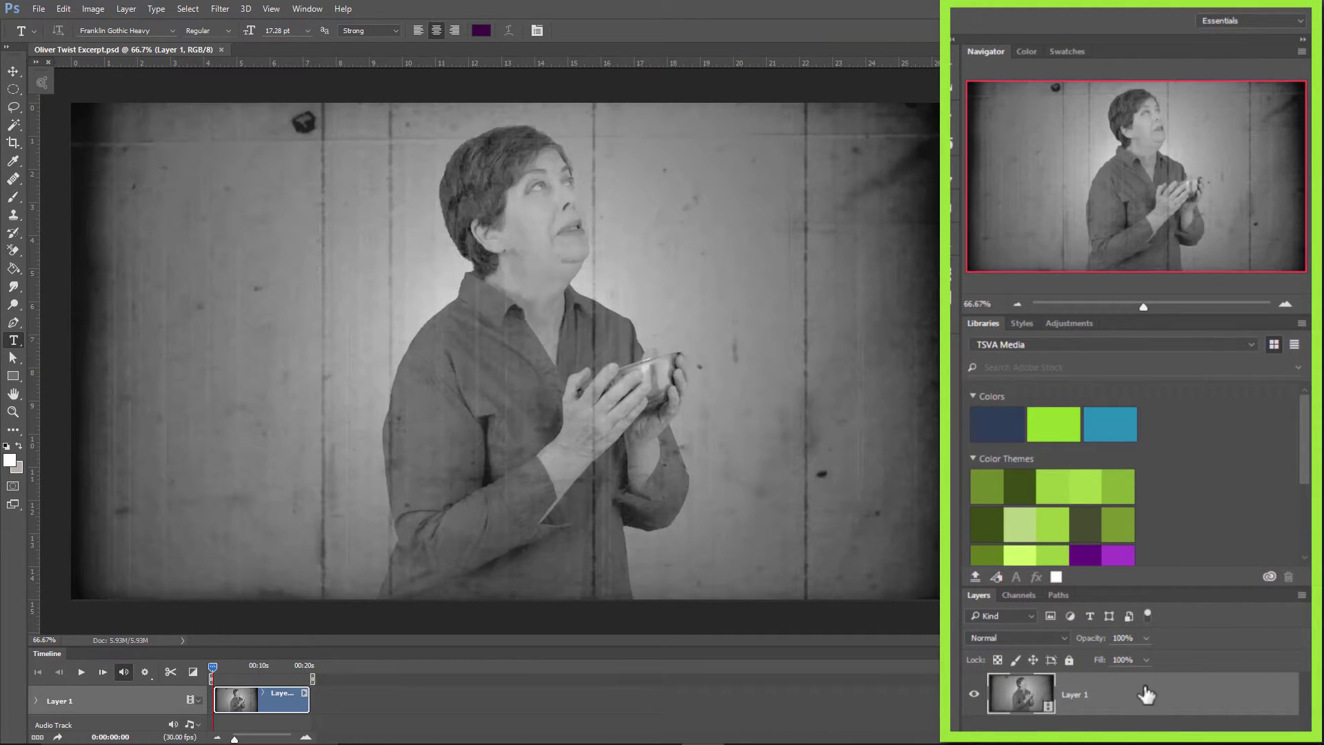
# Convert Layer 1 into a smart object from its right-click menu in the Layers panel
pyautogui.rightClick(1146, 695)
pyautogui.click(1091, 169)
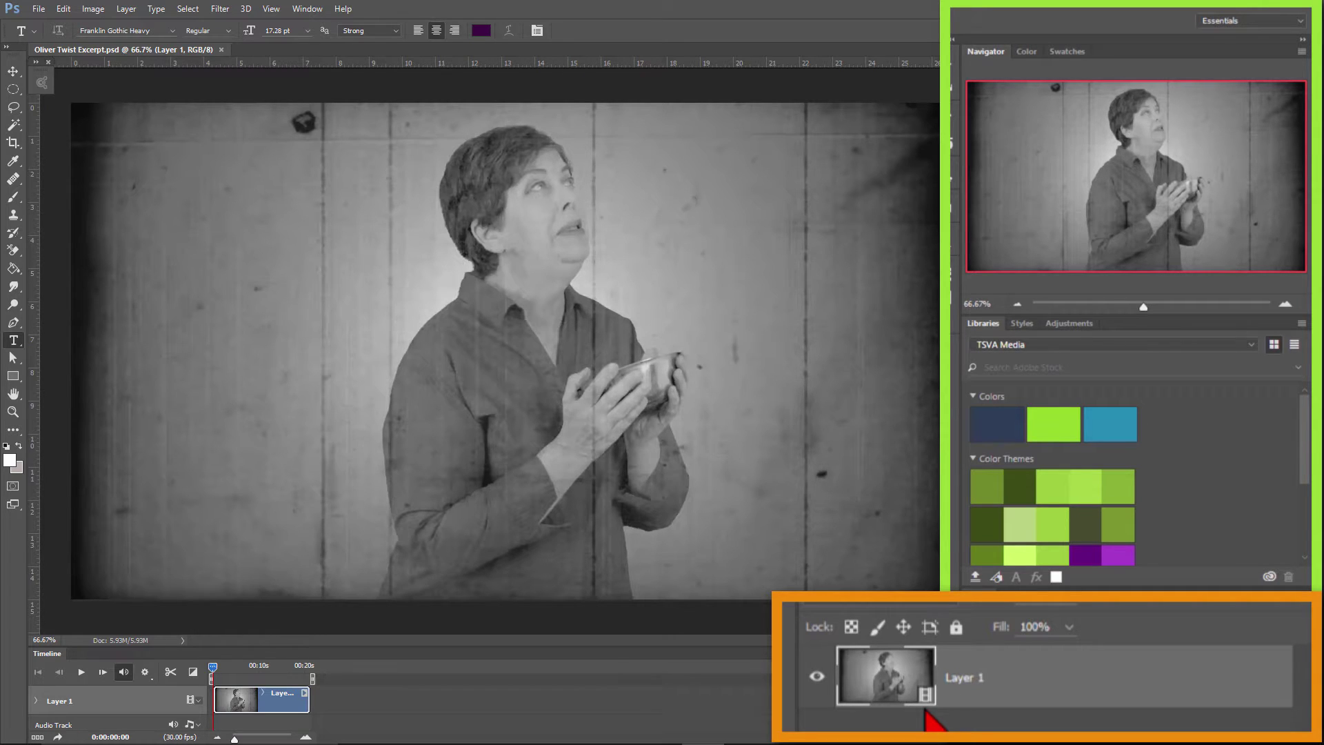
pyautogui.rightClick(1013, 711)
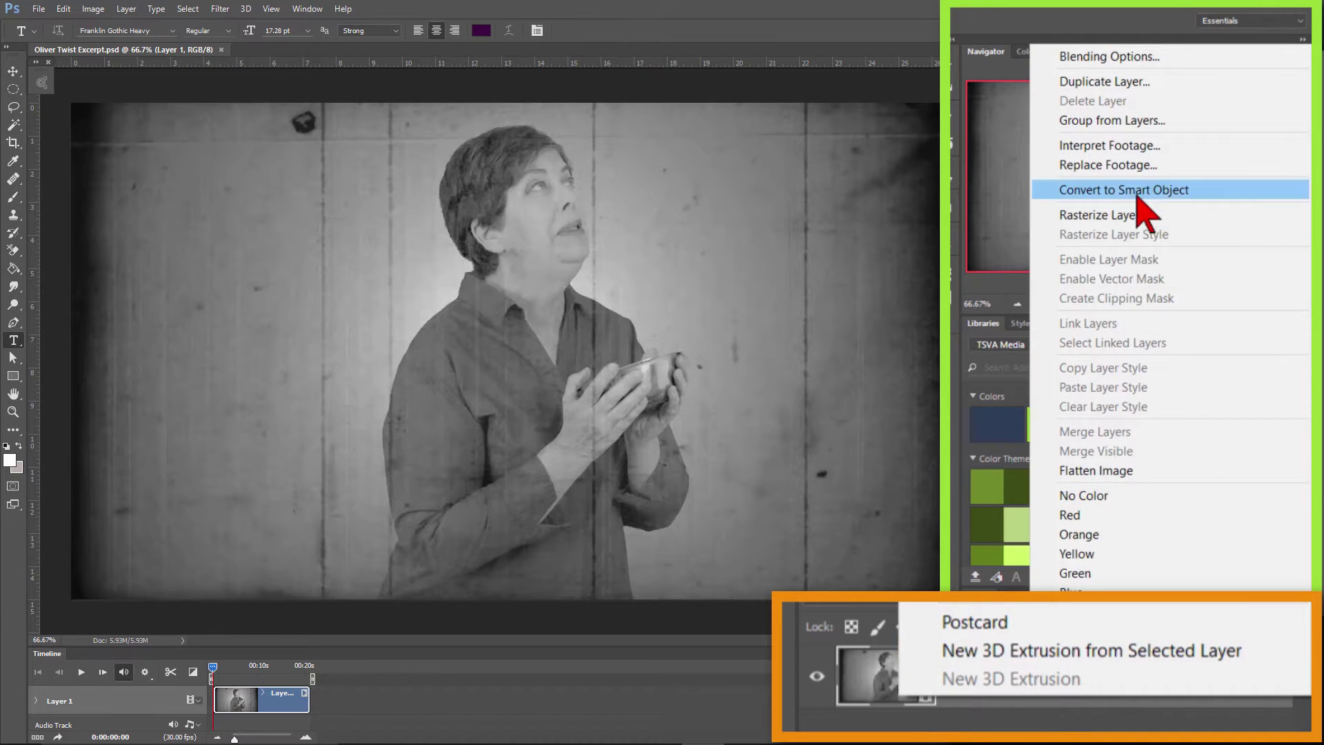
pyautogui.click(1062, 189)
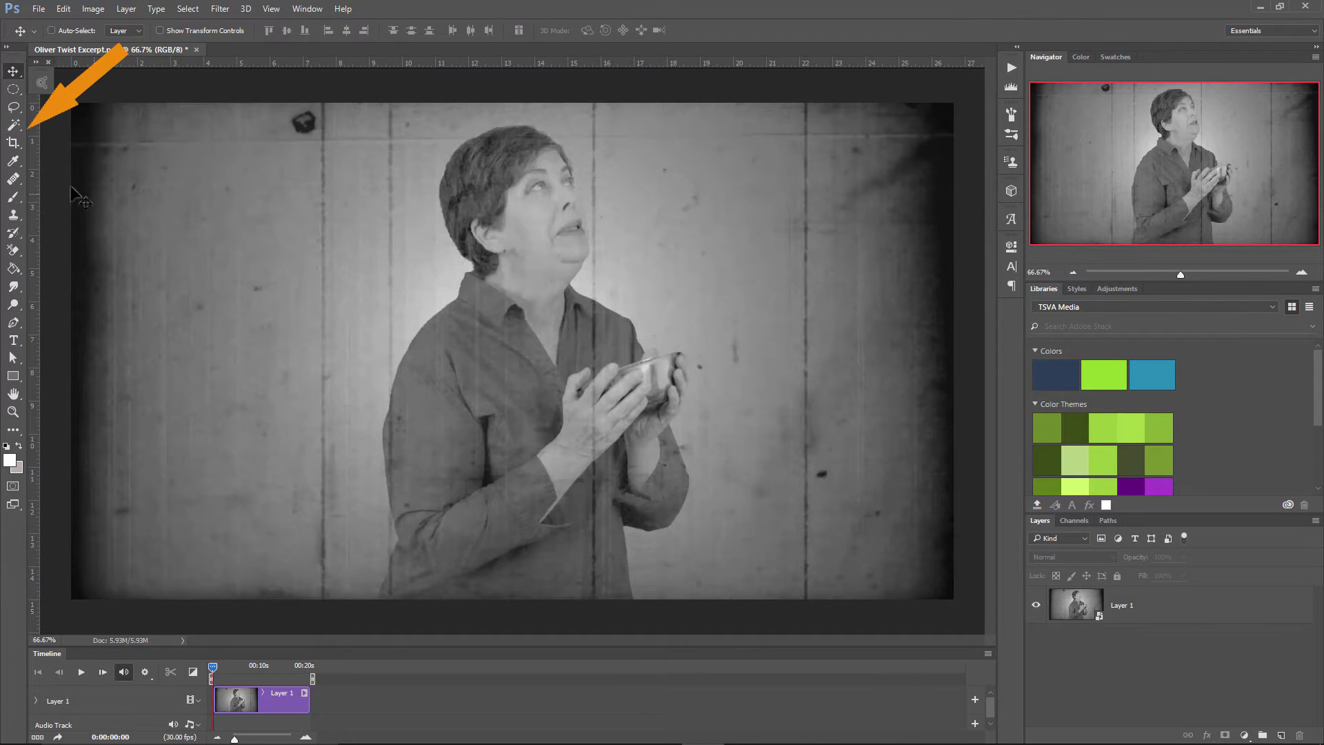
# Use the Crop tool overlay to find the frame's centre and drag guides crossing there
pyautogui.click(12, 143)
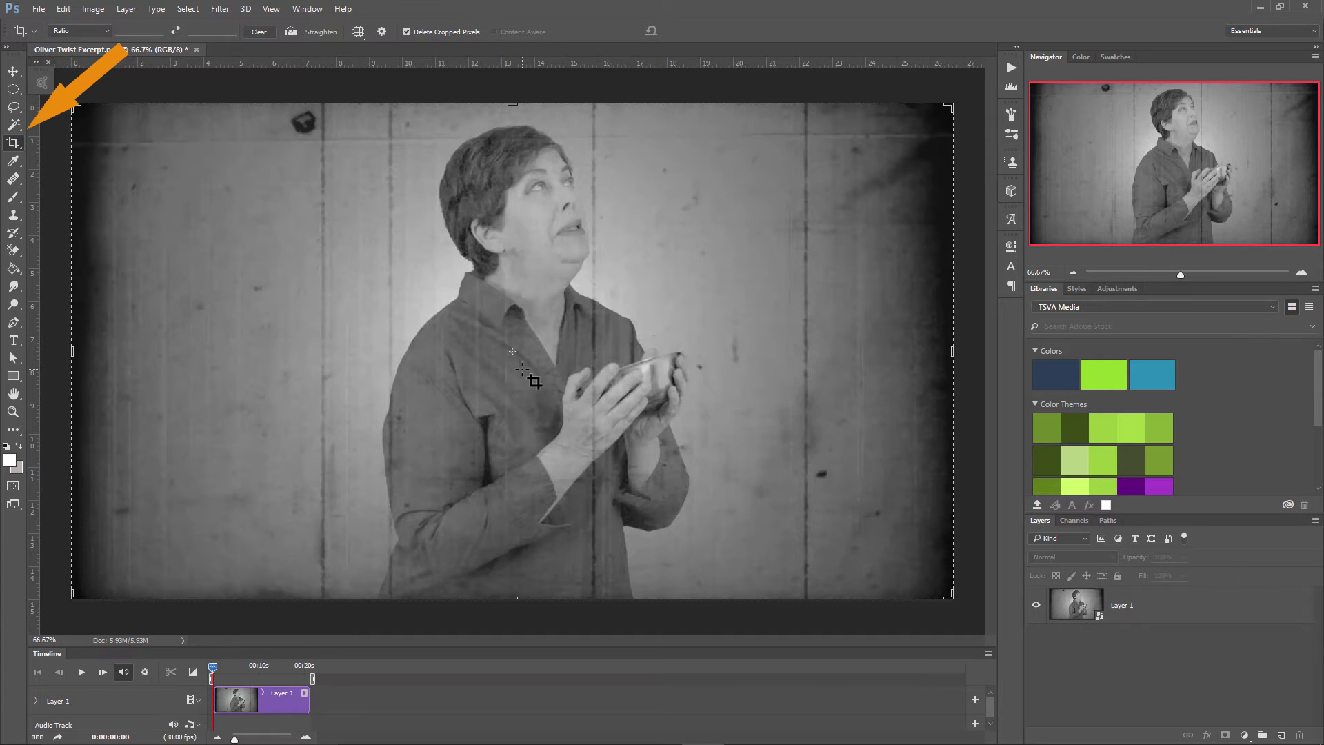
pyautogui.hotkey('ctrl', '+')
pyautogui.hotkey('ctrl', '+')
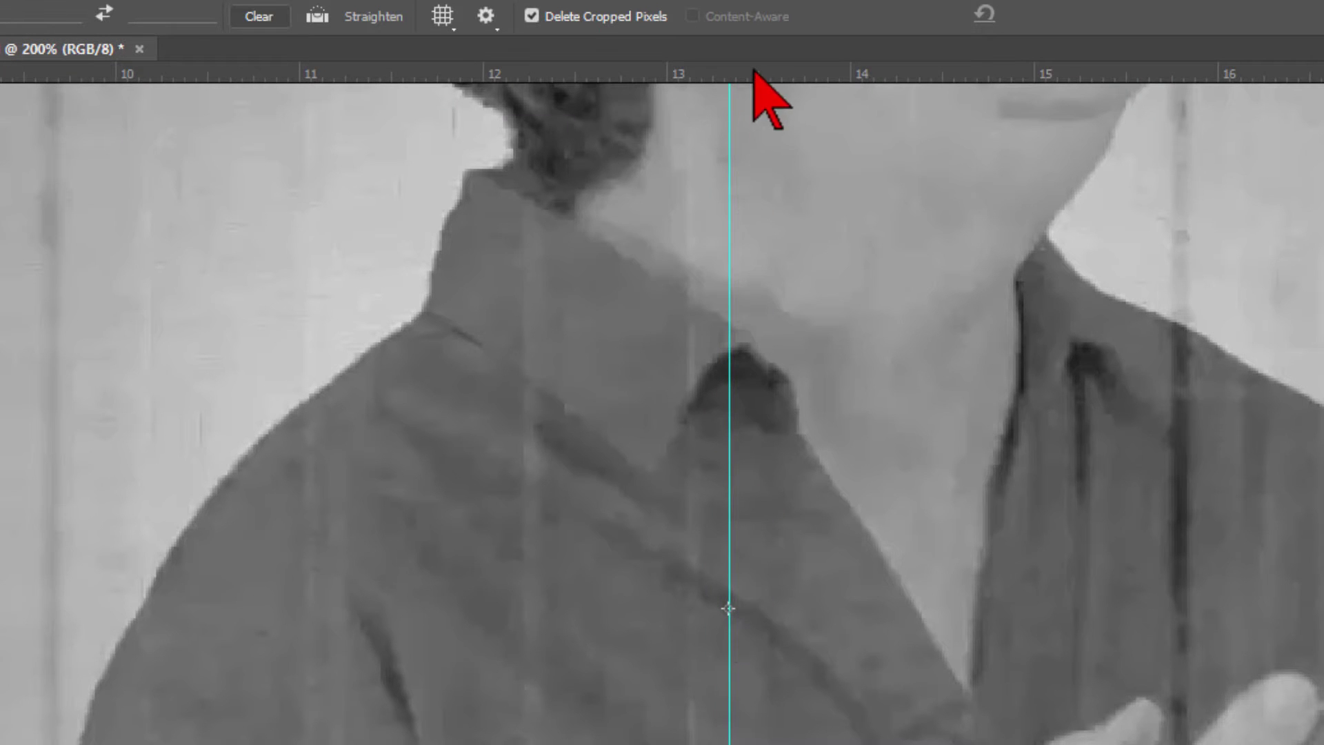
pyautogui.moveTo(754, 77); pyautogui.dragTo(774, 610)
pyautogui.hotkey('ctrl', '0')
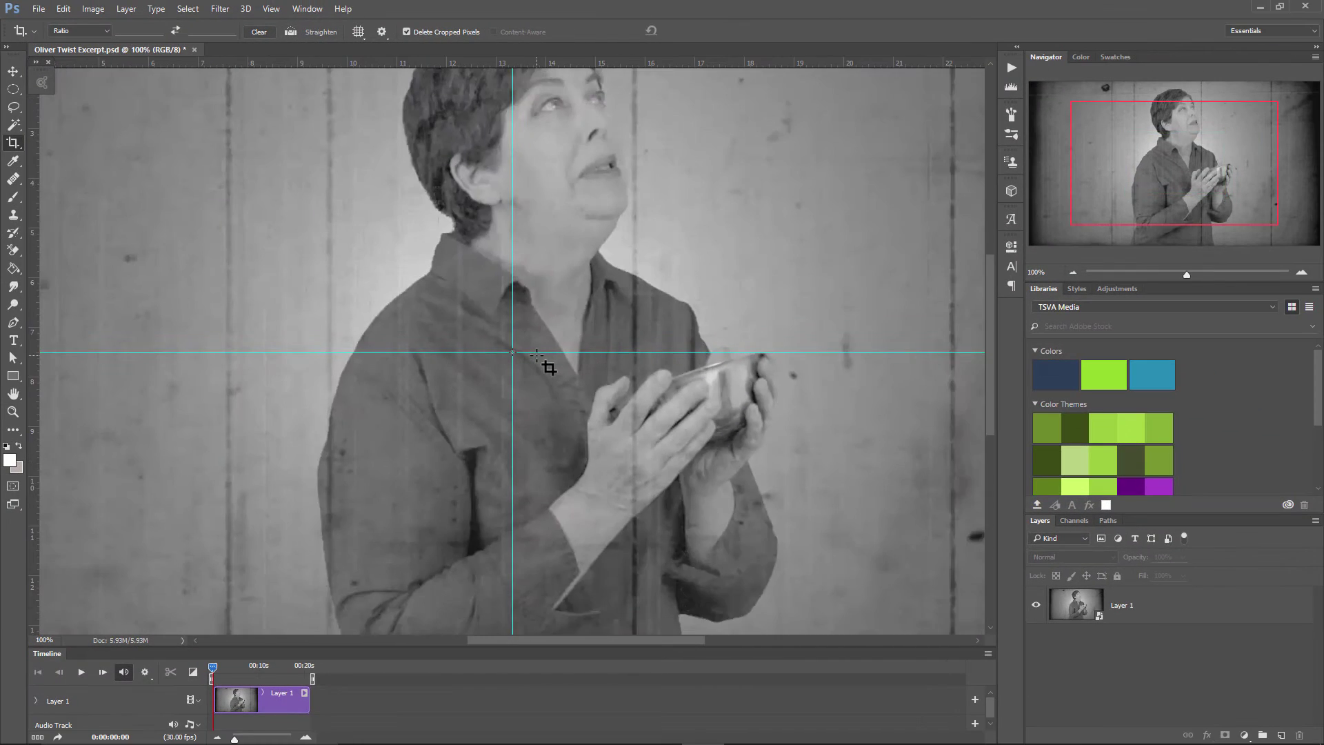
pyautogui.press('m')
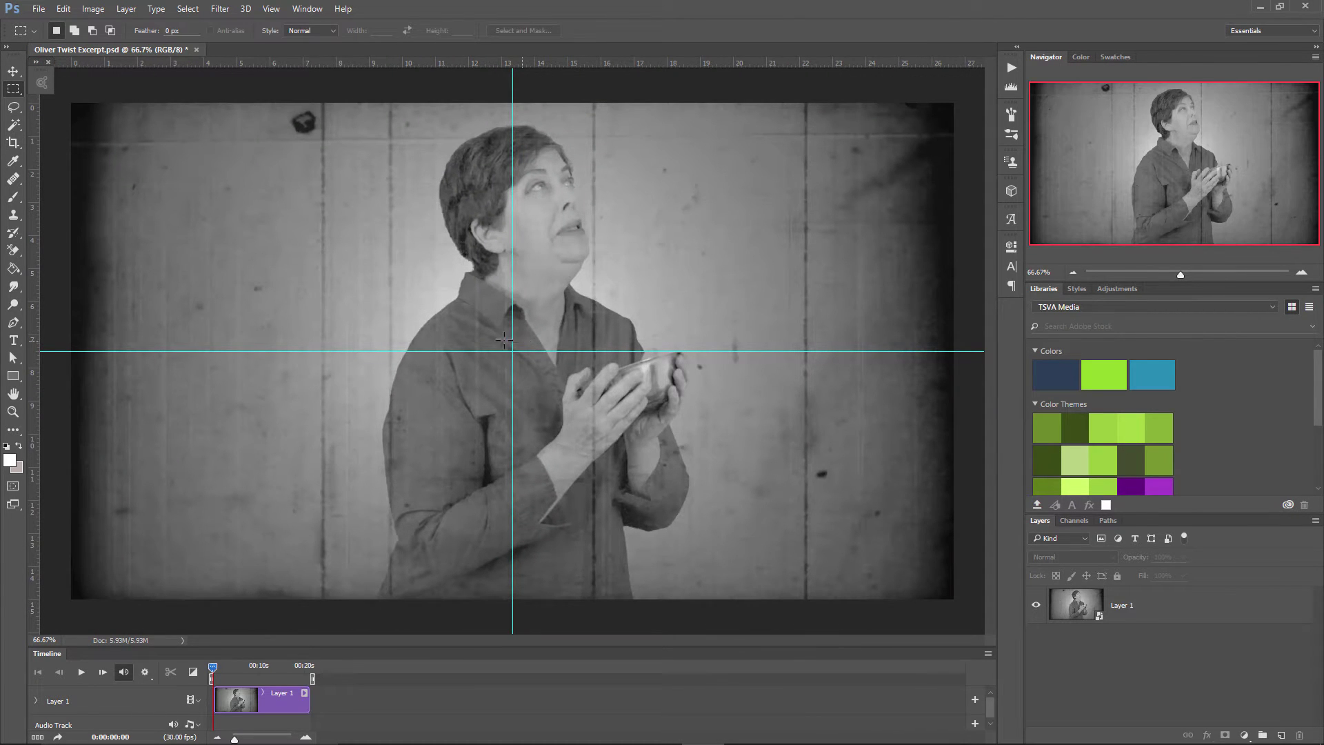
# With the Elliptical Marquee, draw a circle outward from the guide intersection around the woman
pyautogui.rightClick(18, 95)
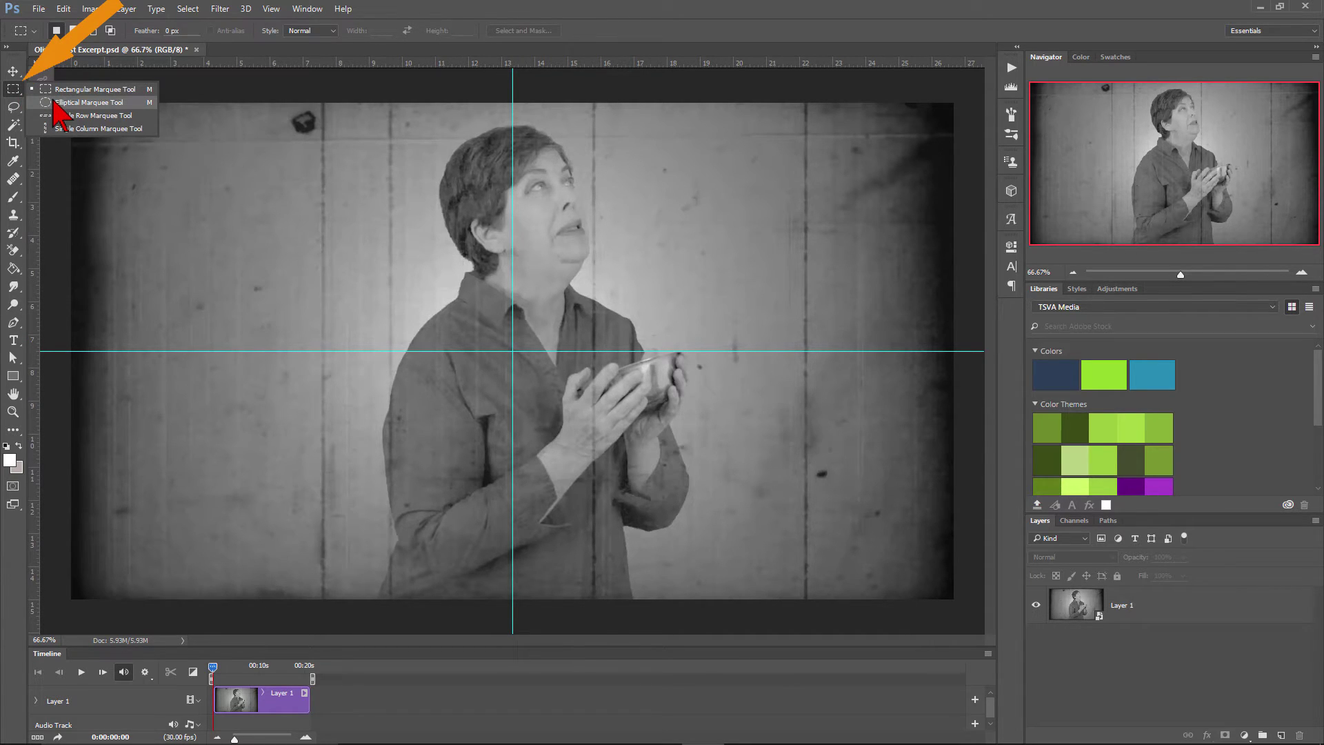
pyautogui.click(55, 104)
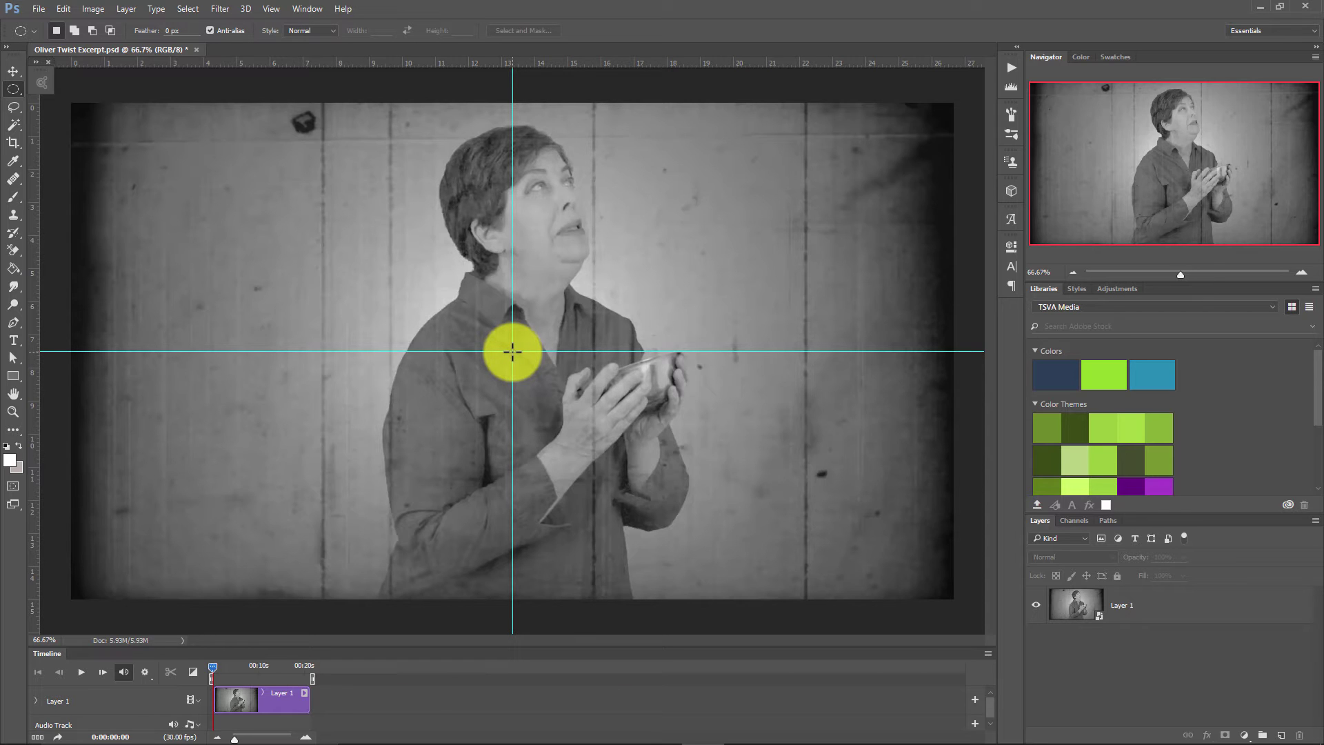
pyautogui.moveTo(419, 262); pyautogui.dragTo(281, 107)
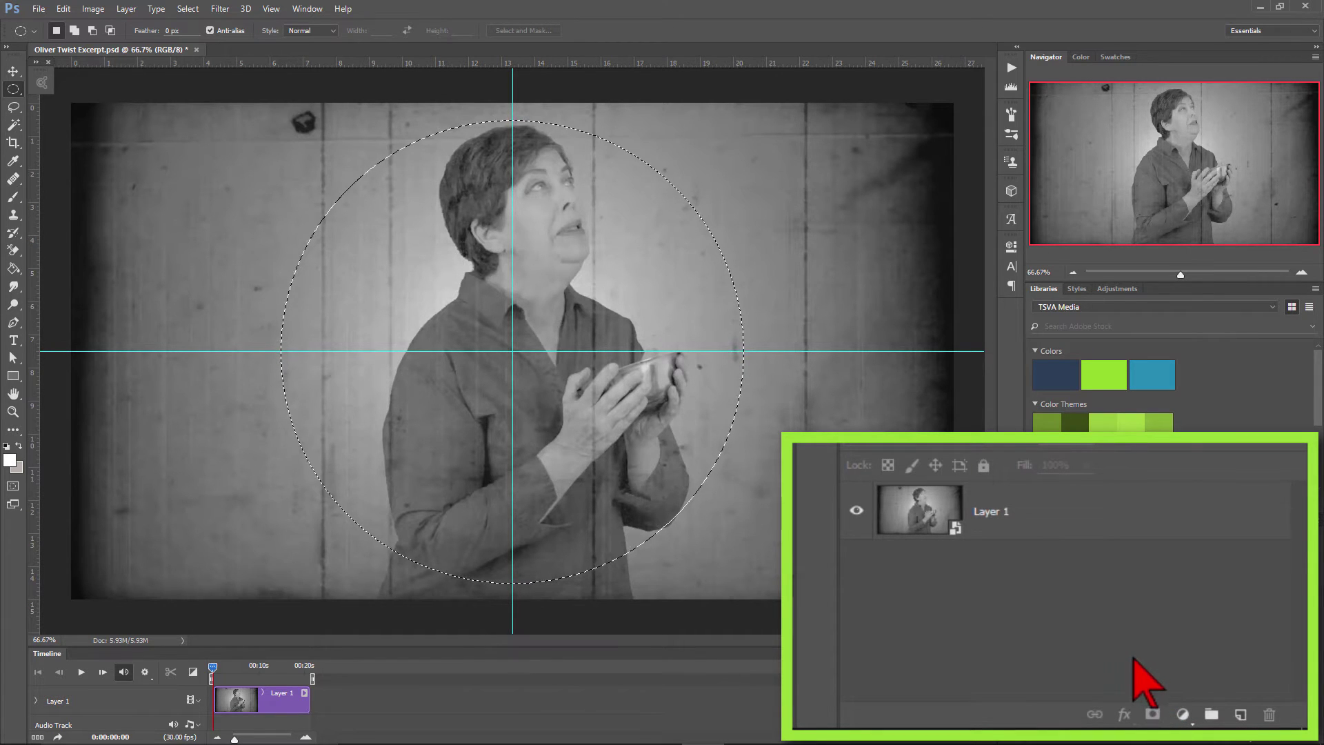
# Add a layer mask to Layer 1 from the circle, check it on the timeline, and unlink it
pyautogui.click(999, 532)
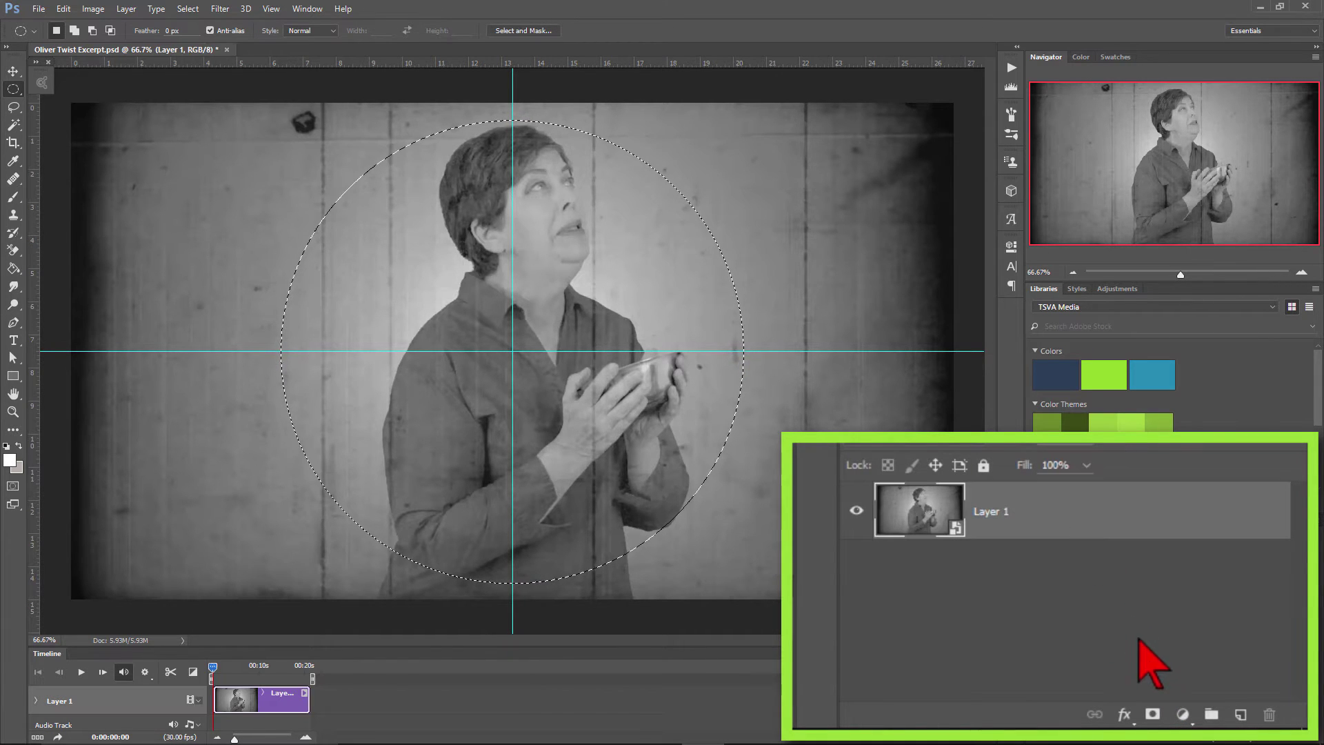
pyautogui.click(1151, 713)
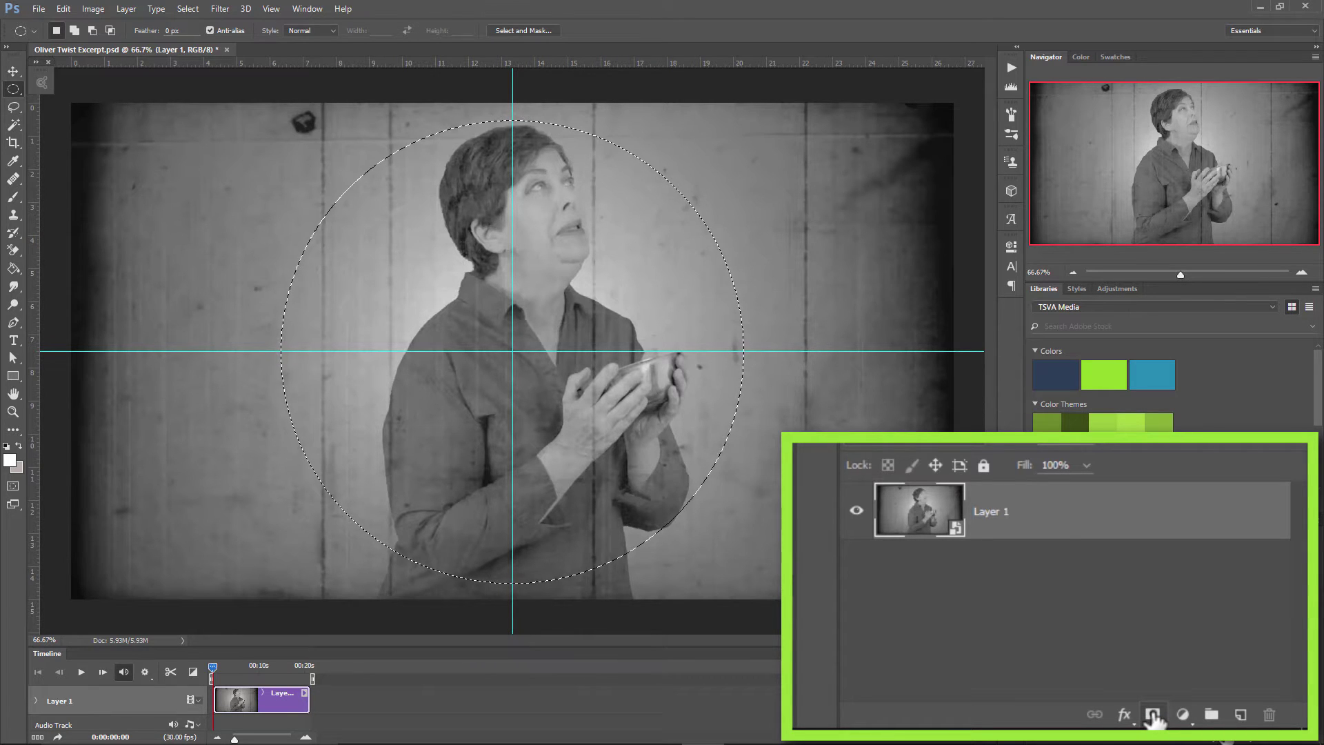
pyautogui.click(1153, 715)
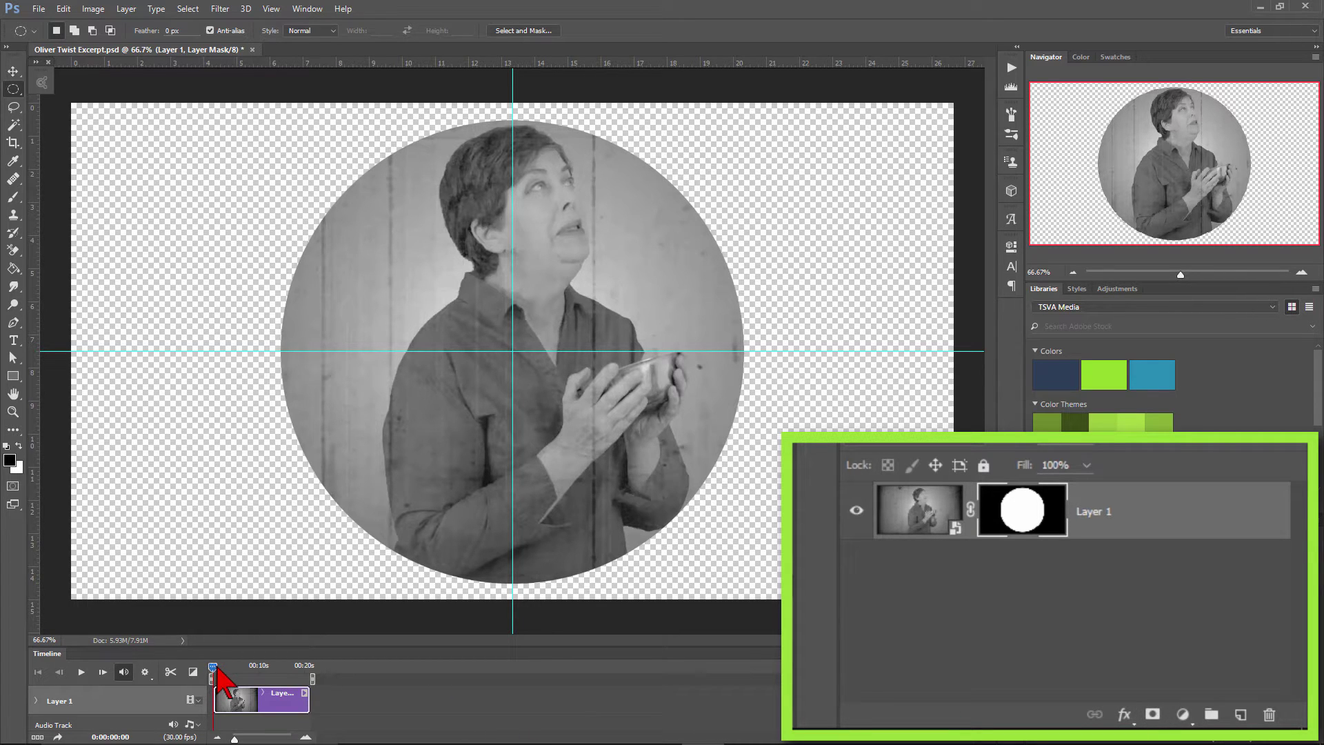
pyautogui.moveTo(216, 672)
pyautogui.mouseDown()
pyautogui.moveTo(307, 666)
pyautogui.moveTo(213, 667)
pyautogui.mouseUp()
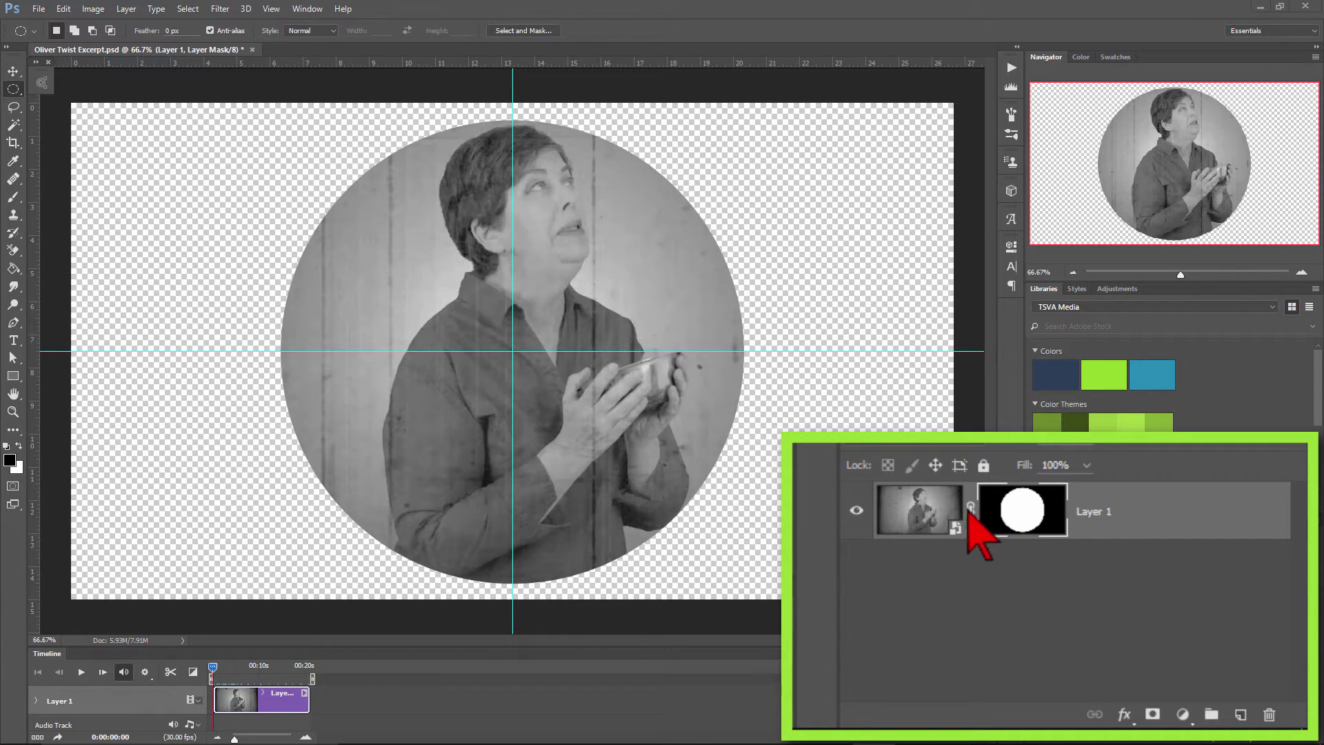
pyautogui.click(971, 511)
# Free-transform the video layer to about 95% scale and commit the change
pyautogui.click(931, 533)
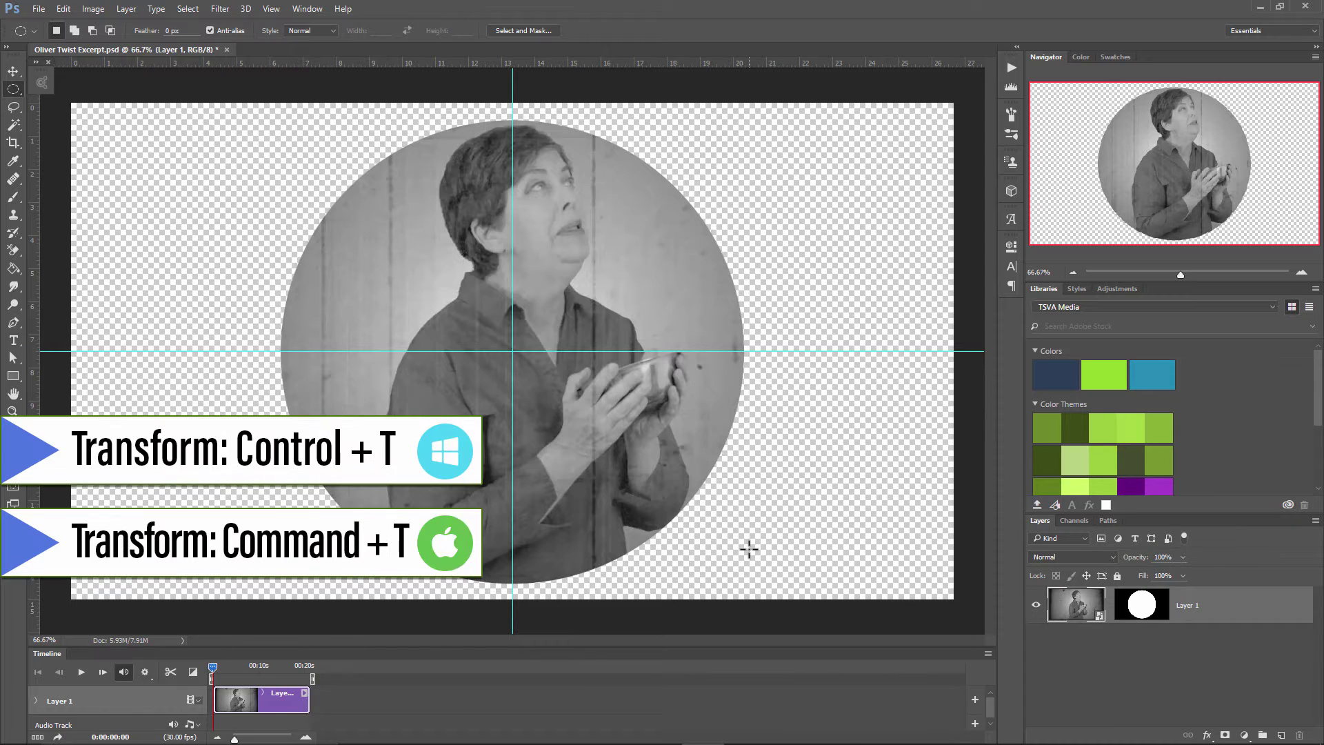
pyautogui.press('v')
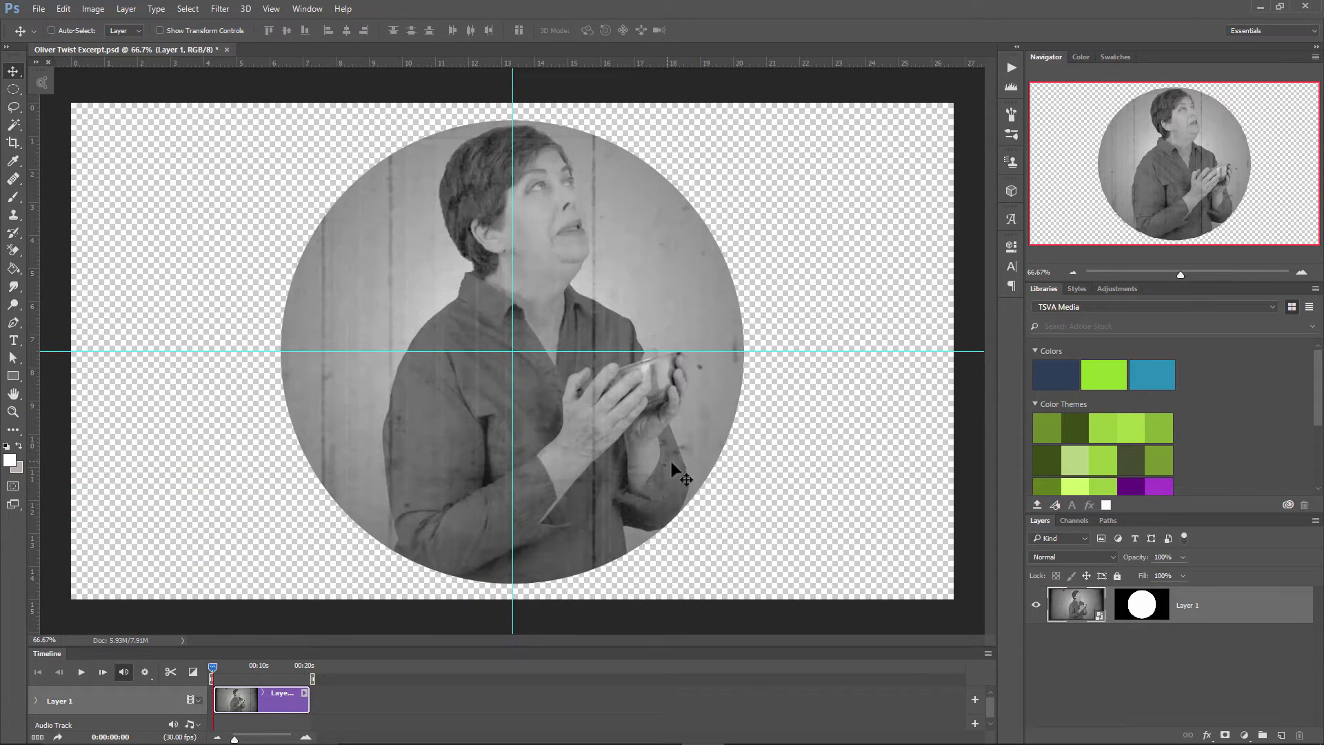
pyautogui.click(63, 8)
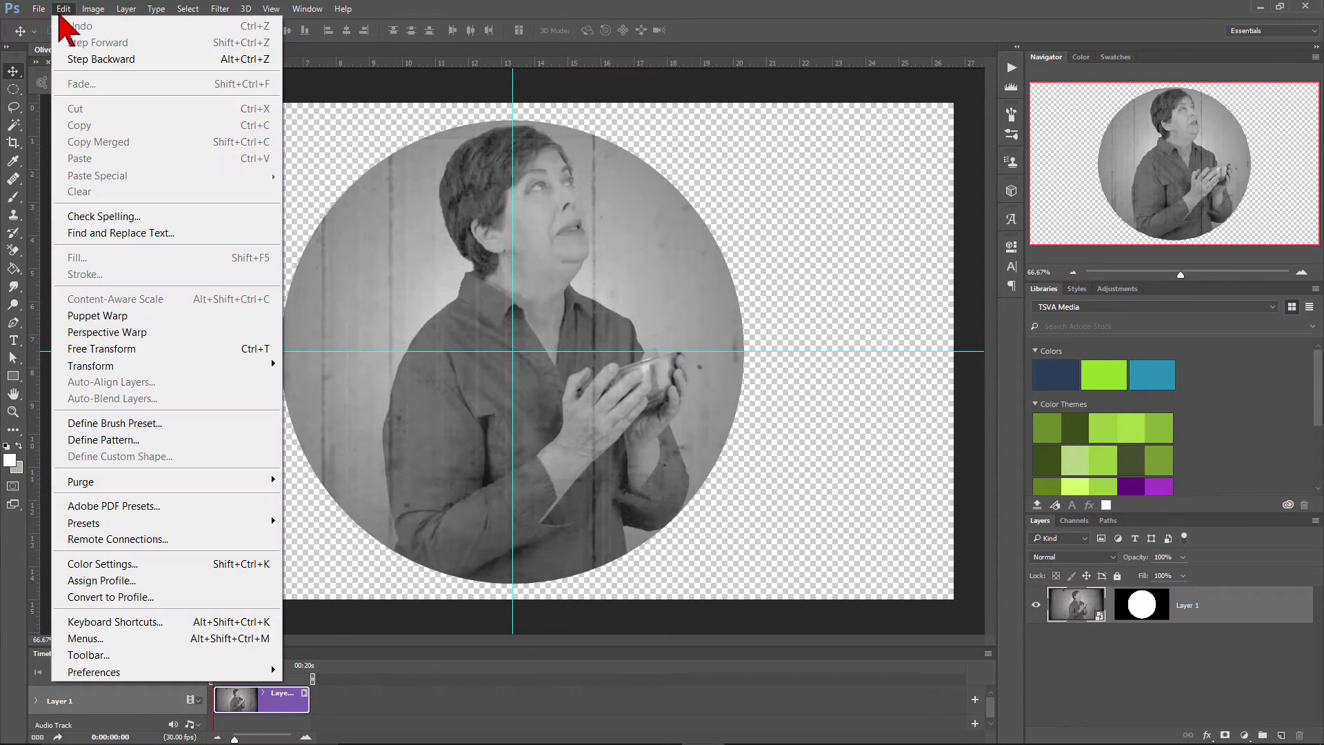
pyautogui.click(271, 358)
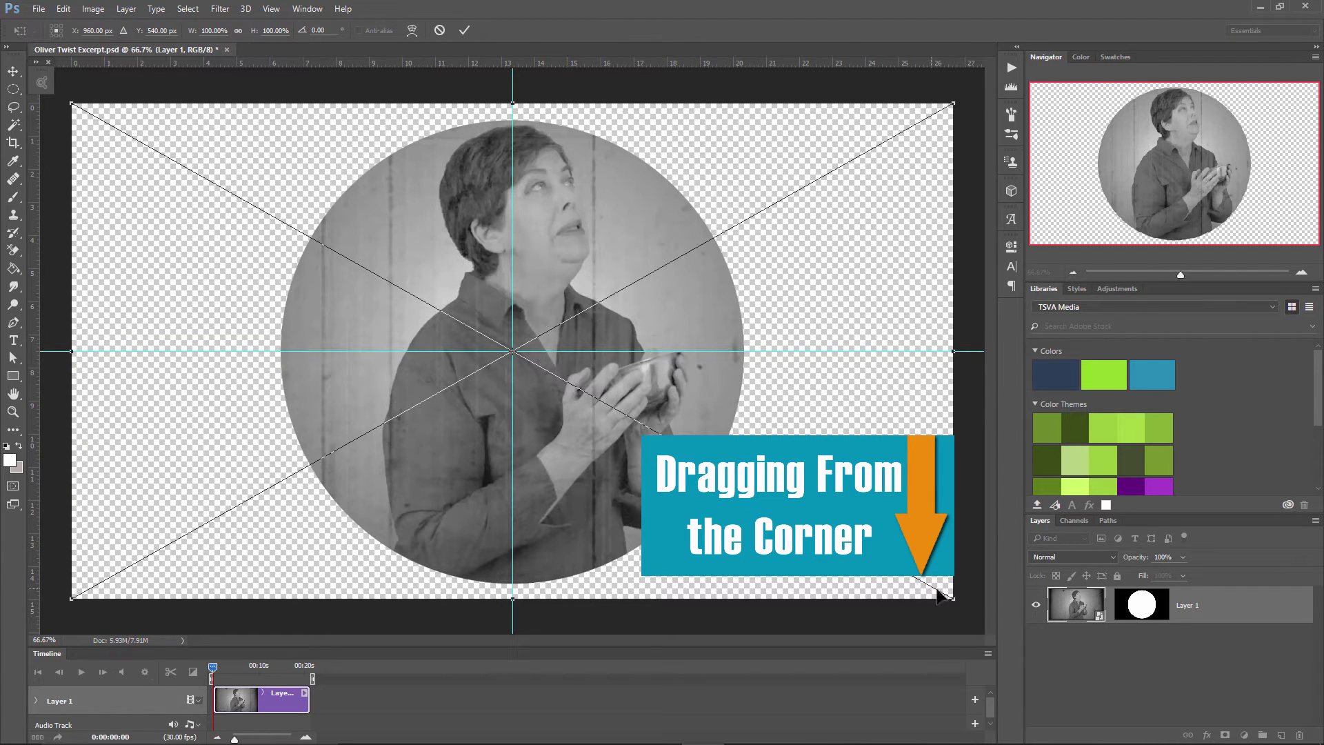
pyautogui.moveTo(944, 596); pyautogui.dragTo(905, 533)
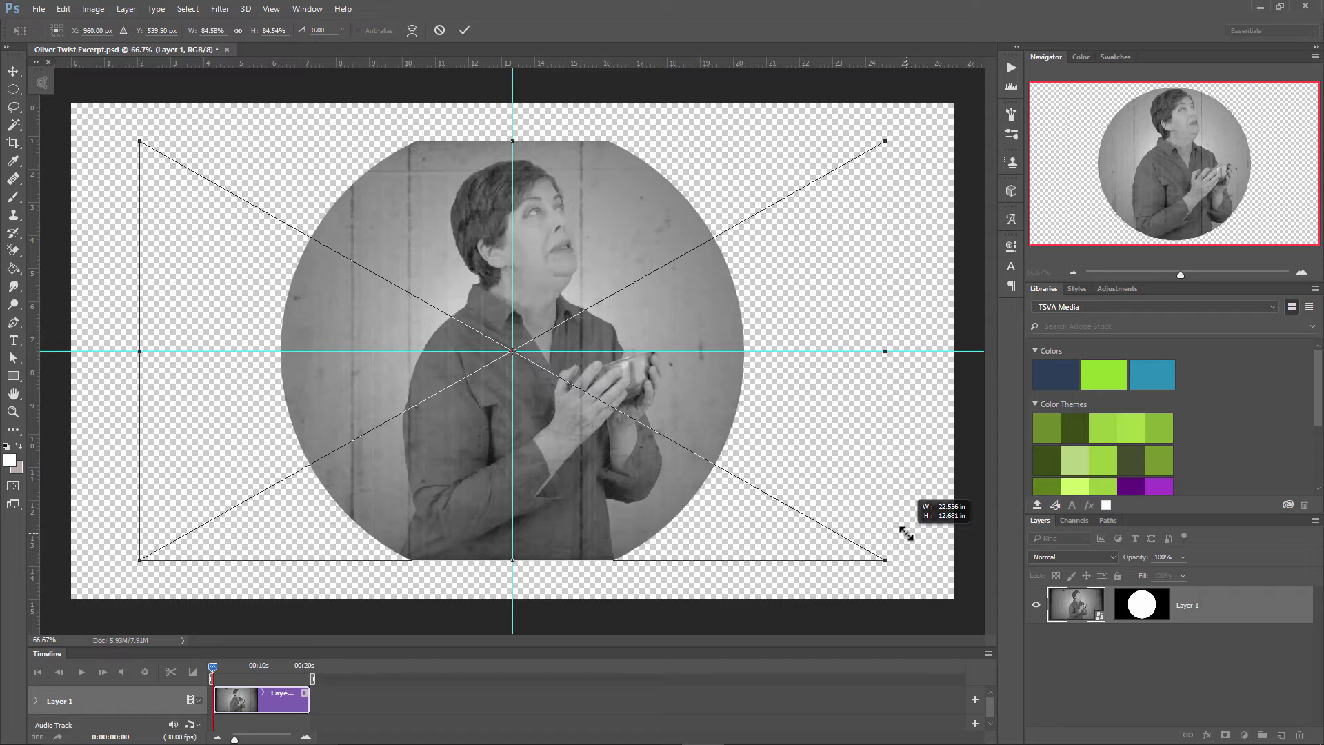
pyautogui.moveTo(905, 533); pyautogui.dragTo(942, 579)
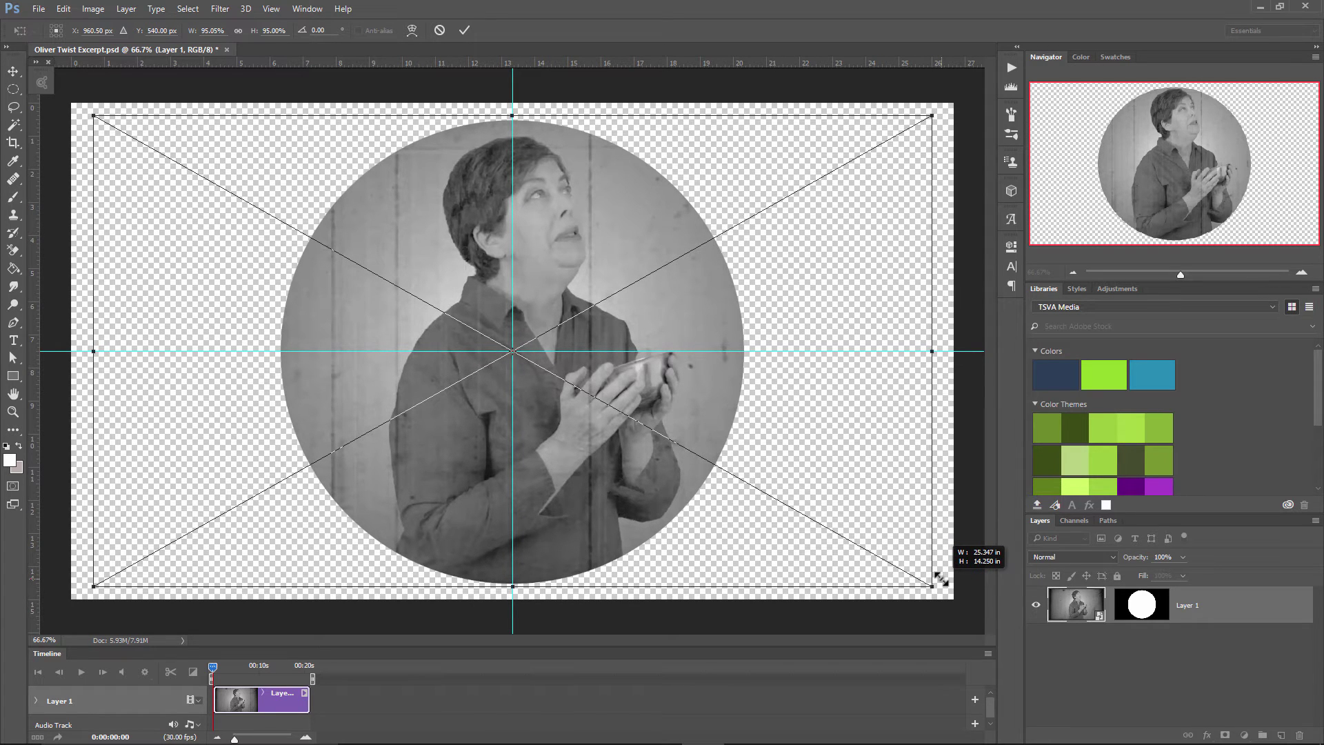
pyautogui.press('Return')
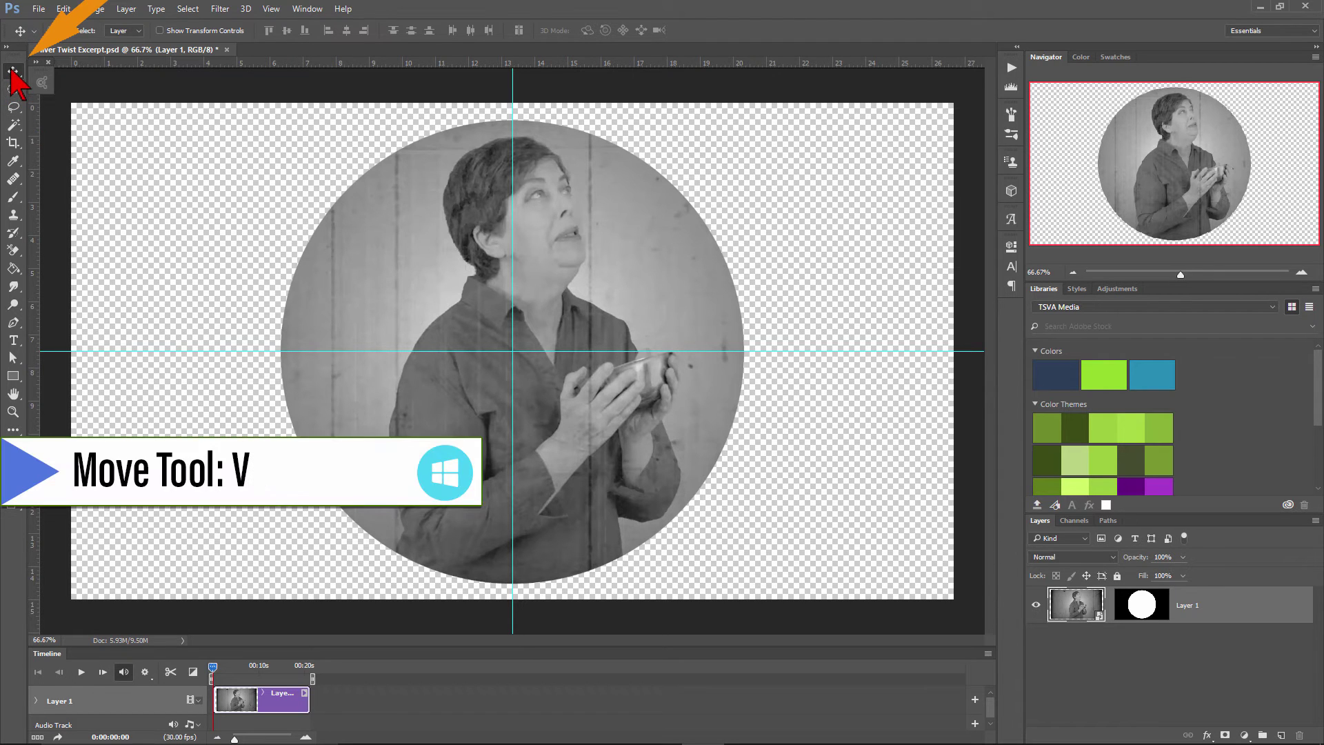
# Nudge the video slightly inside the circle and turn off the guides with View > Extras
pyautogui.rightClick(12, 71)
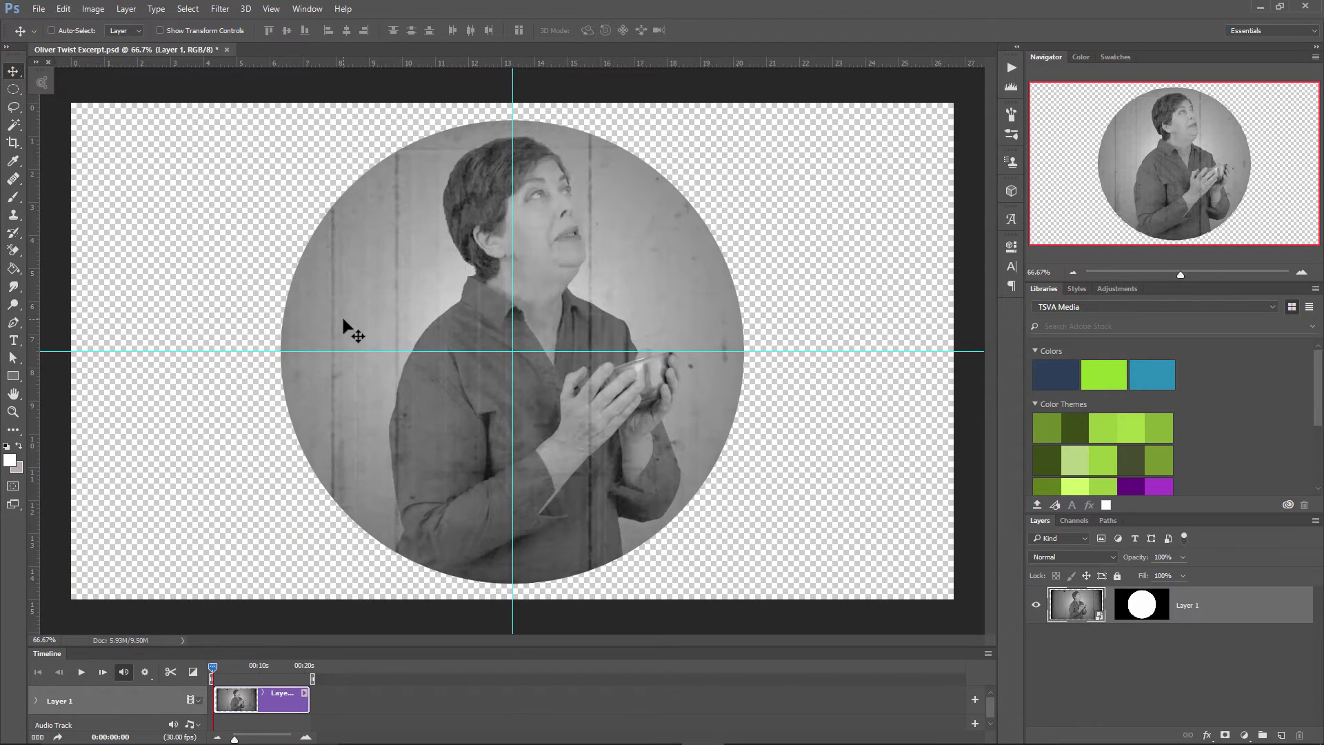
pyautogui.moveTo(390, 319); pyautogui.dragTo(387, 320)
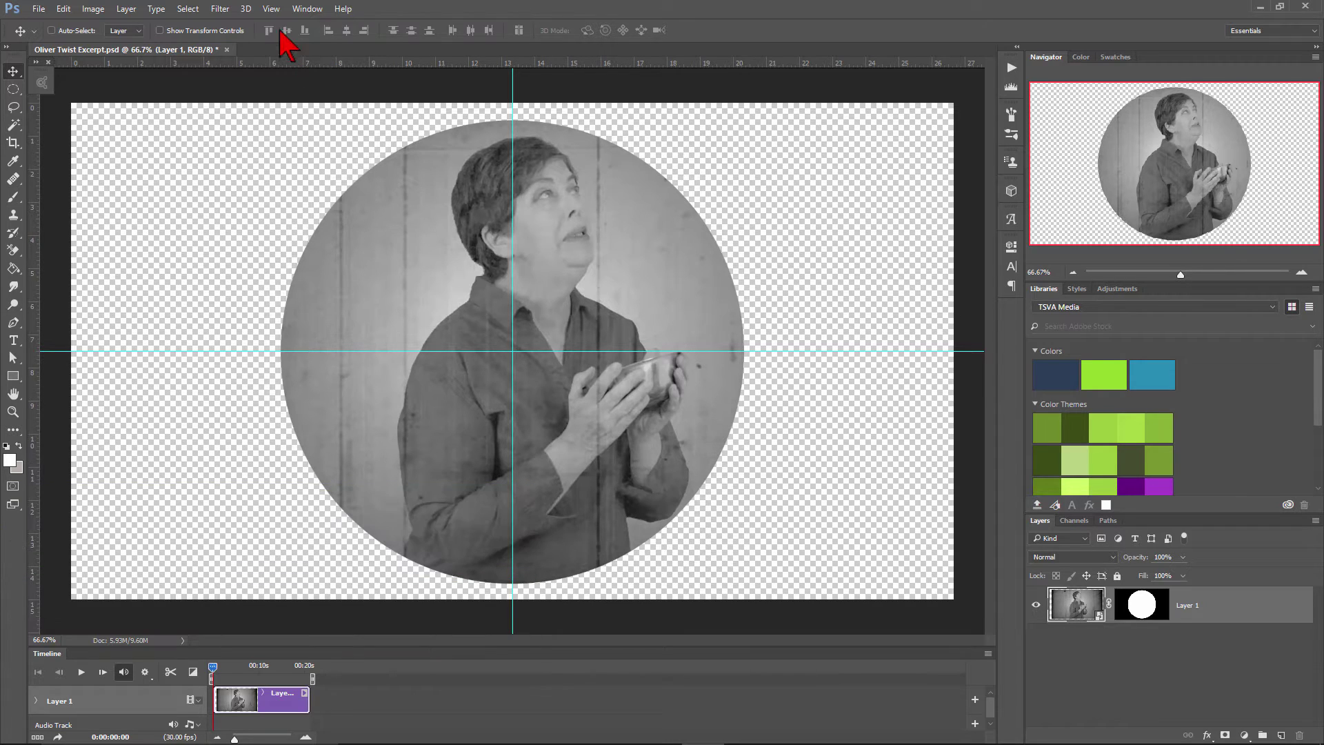
pyautogui.click(271, 9)
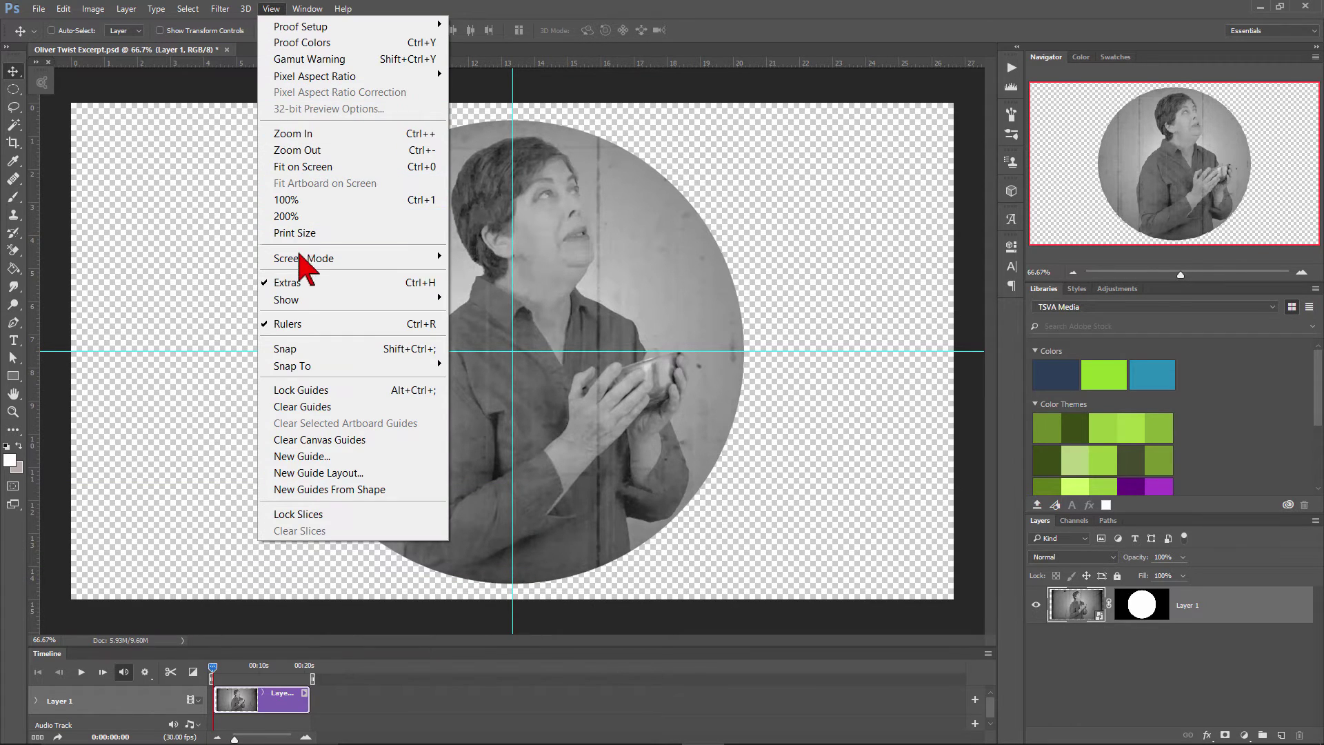
pyautogui.click(295, 283)
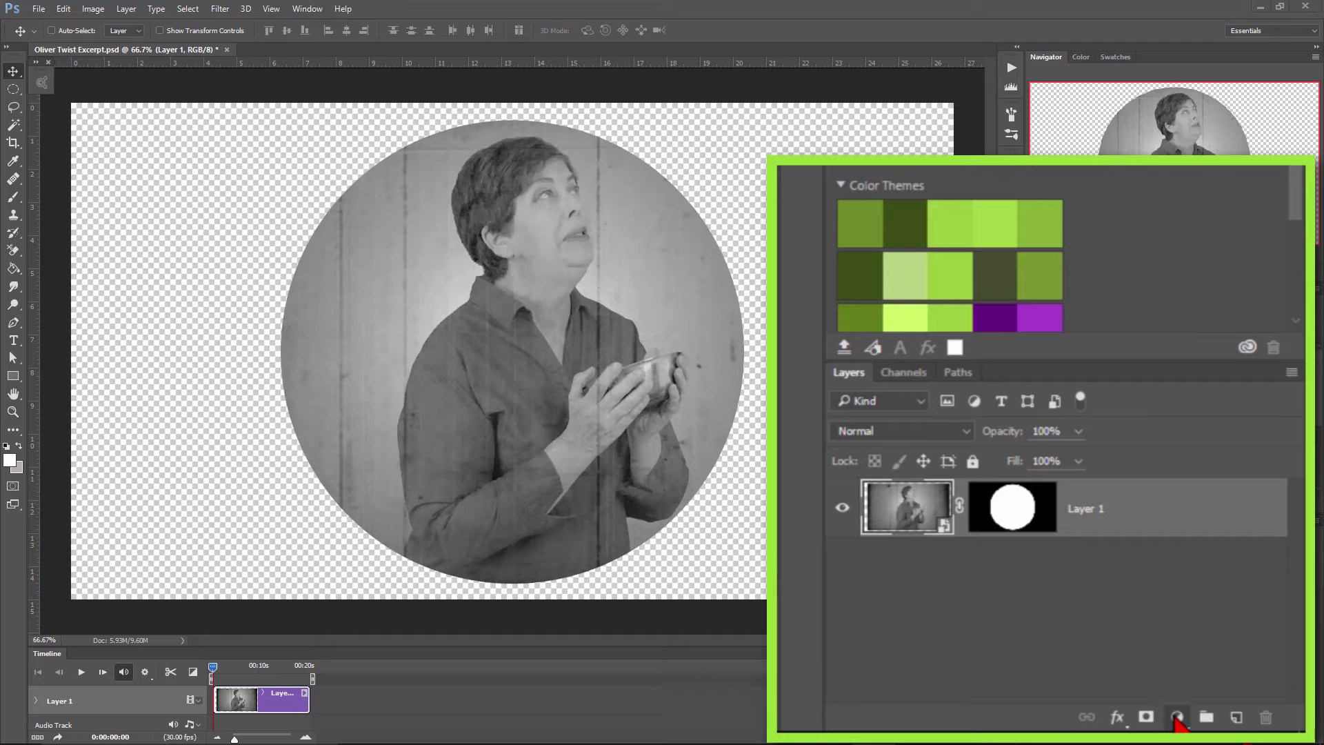
# Add a cyan-blue Solid Color fill layer and move it below Layer 1
pyautogui.click(1177, 720)
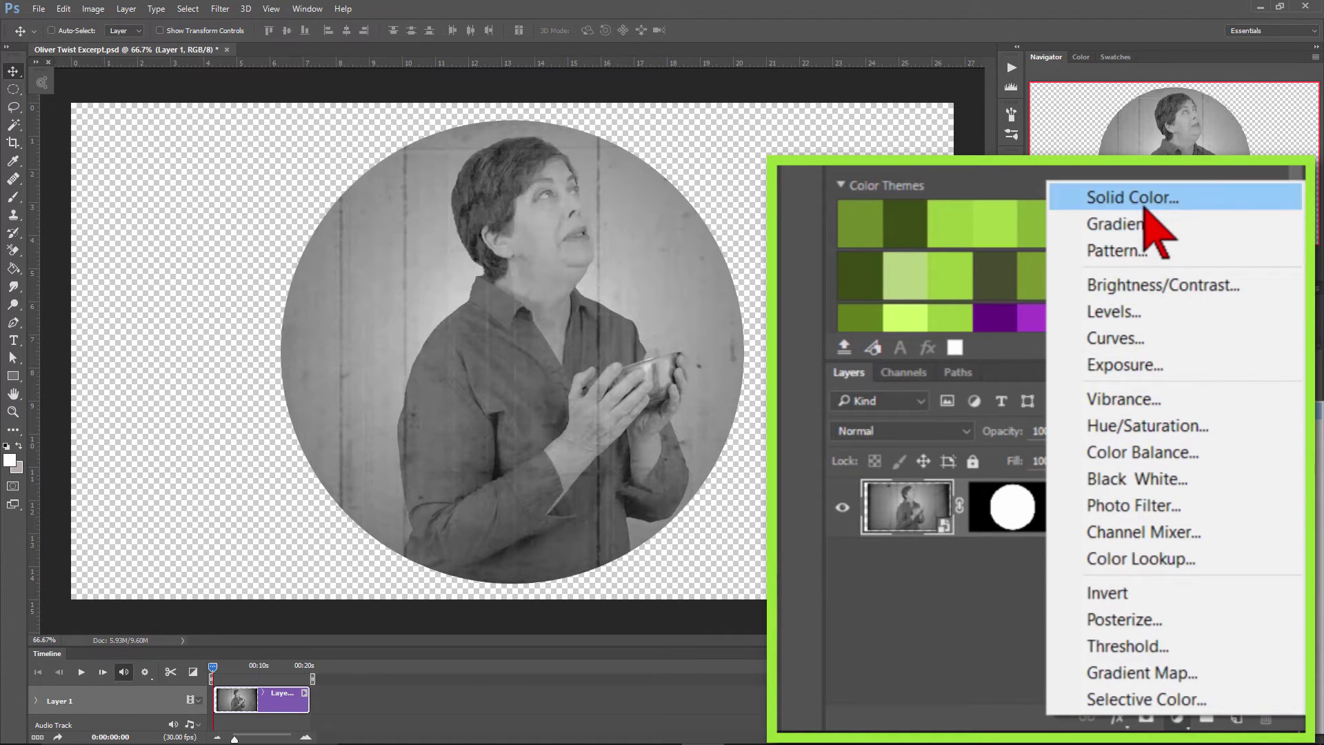
pyautogui.click(1147, 201)
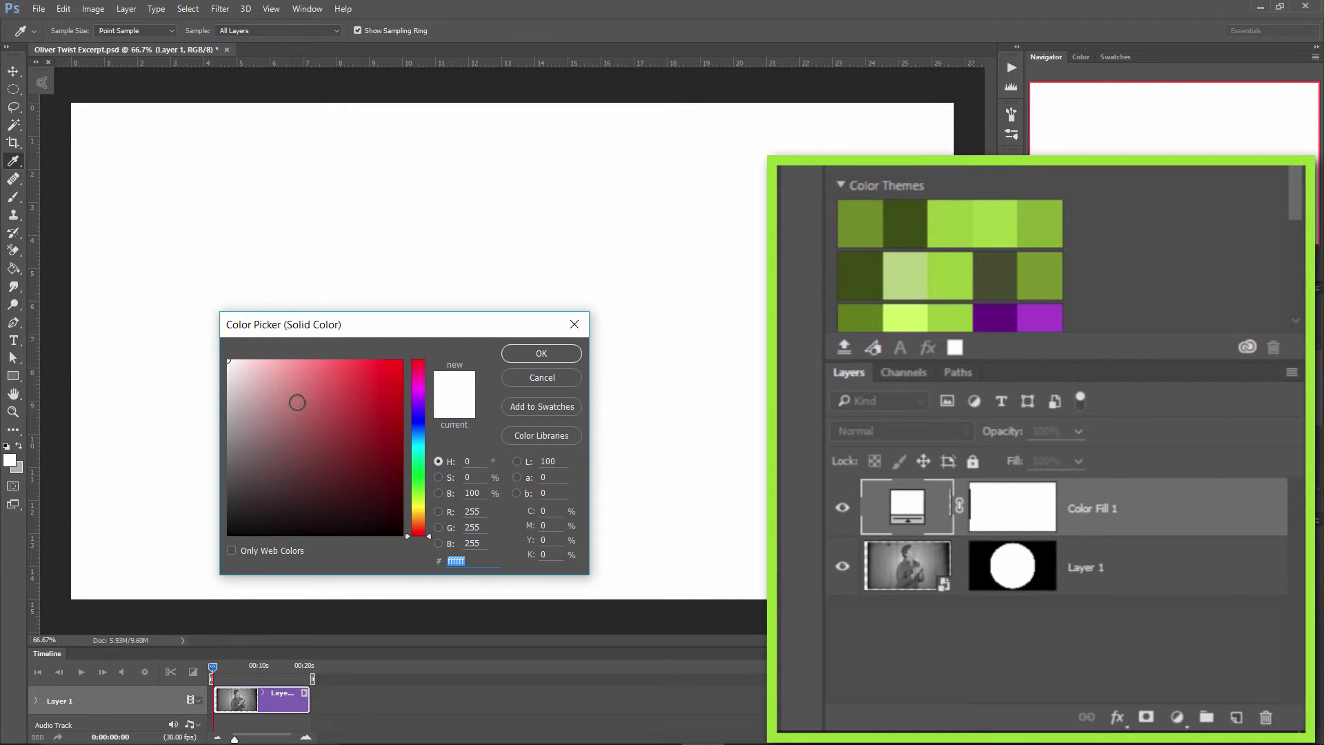
pyautogui.moveTo(423, 453); pyautogui.dragTo(424, 442)
pyautogui.moveTo(381, 377); pyautogui.dragTo(402, 402)
pyautogui.click(539, 352)
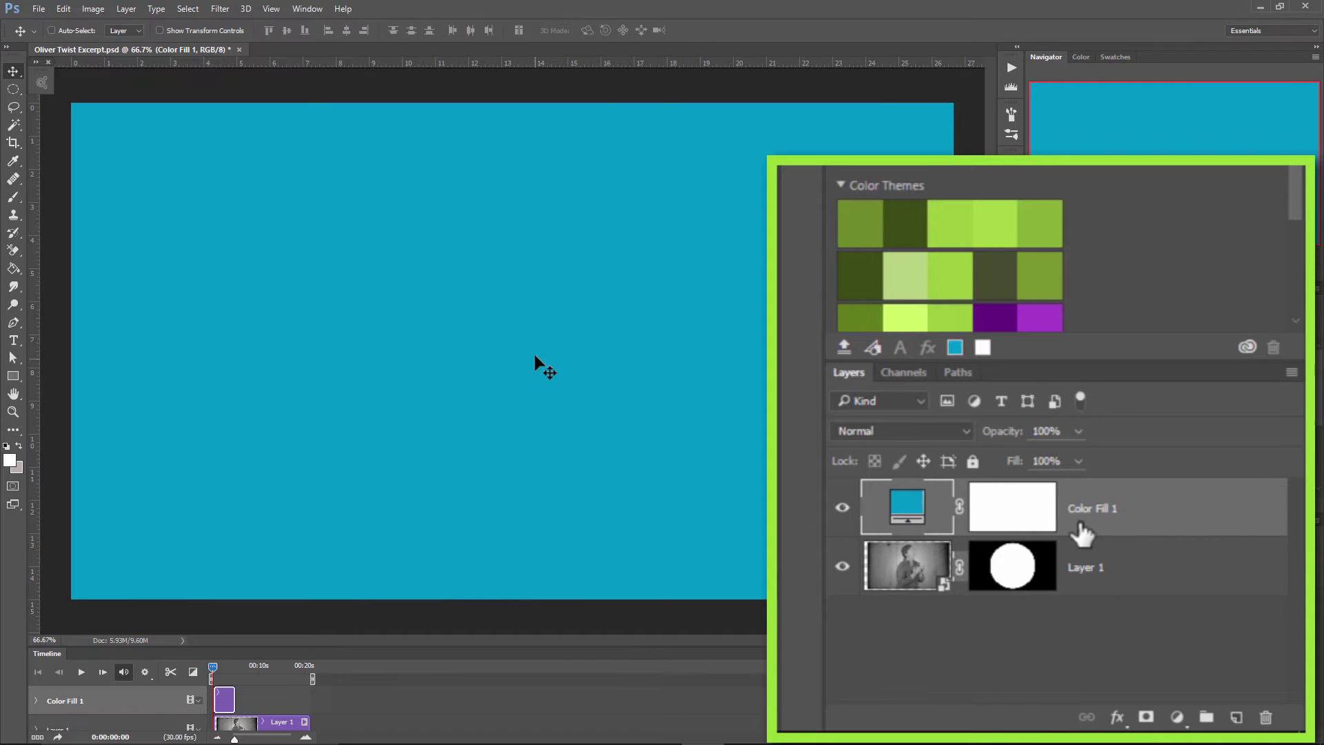
pyautogui.moveTo(1117, 527); pyautogui.dragTo(1125, 626)
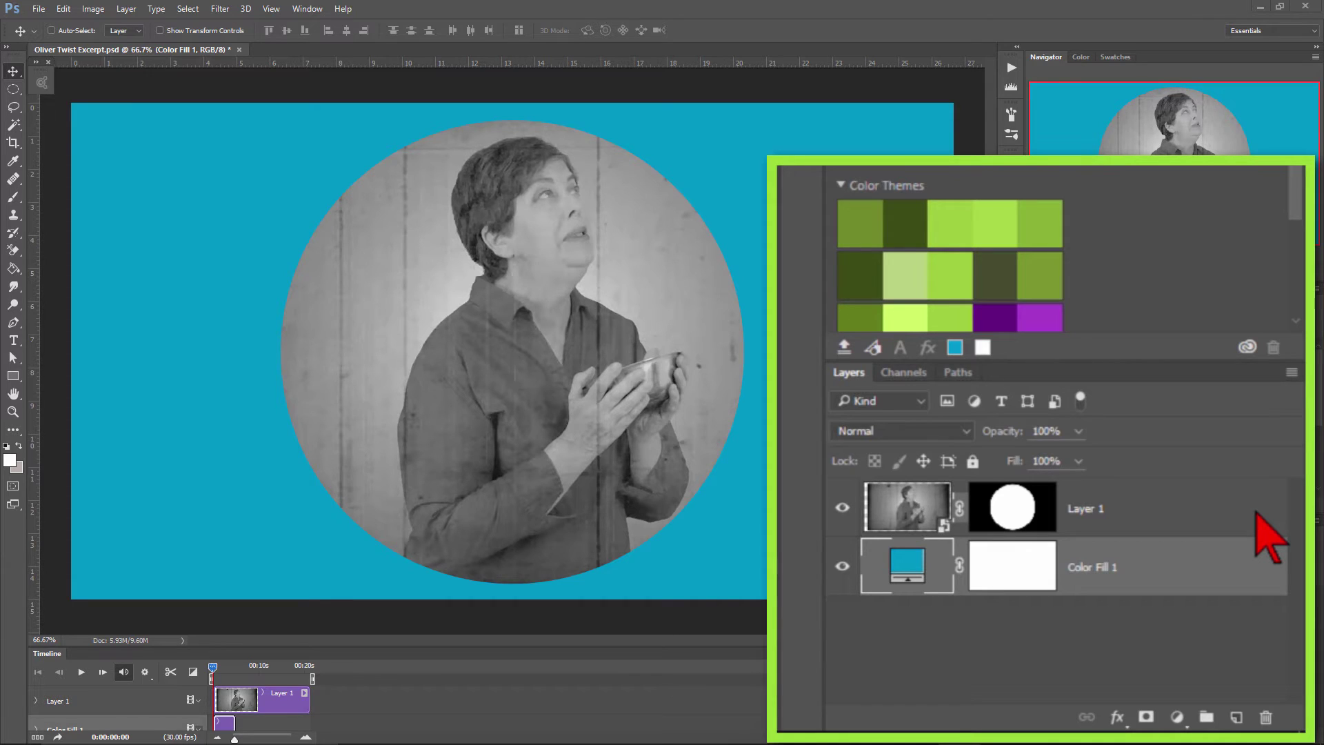
pyautogui.click(1255, 513)
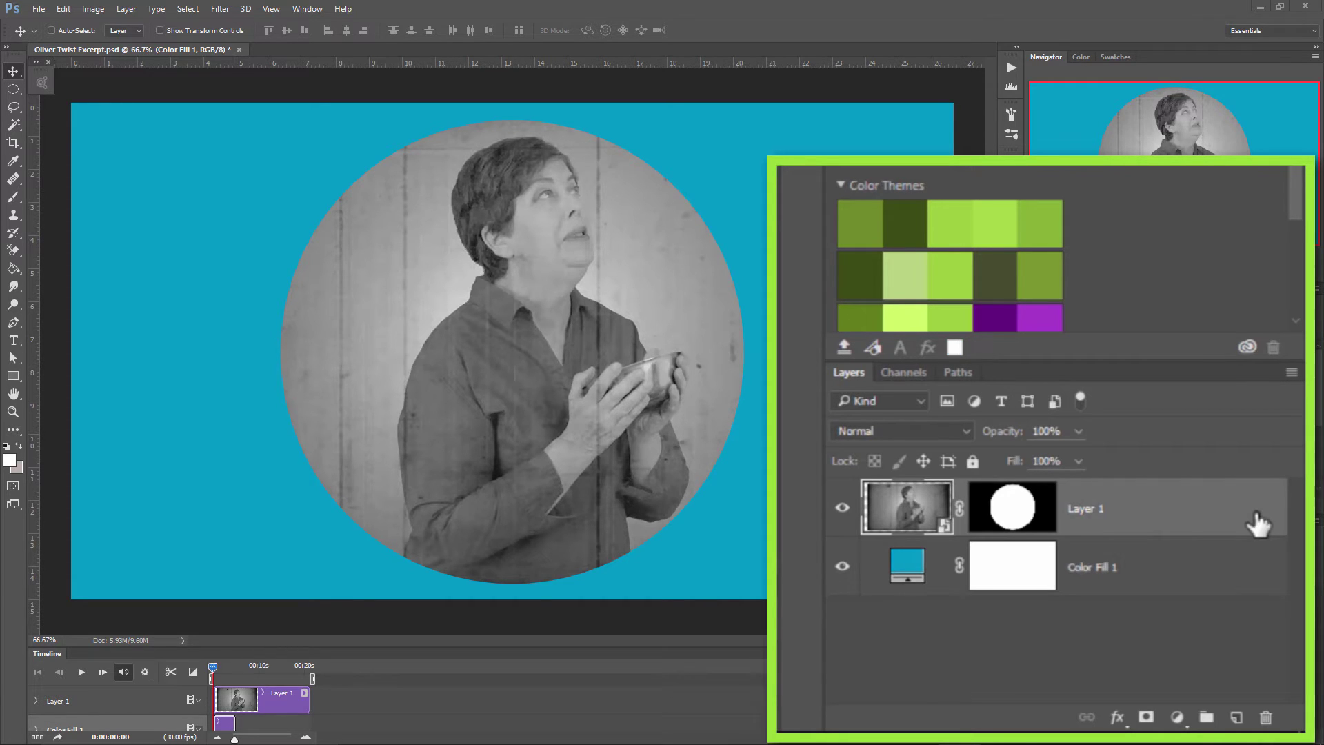
# Open Layer 1's Layer Style and enable a 20 px Stroke
pyautogui.doubleClick(1255, 521)
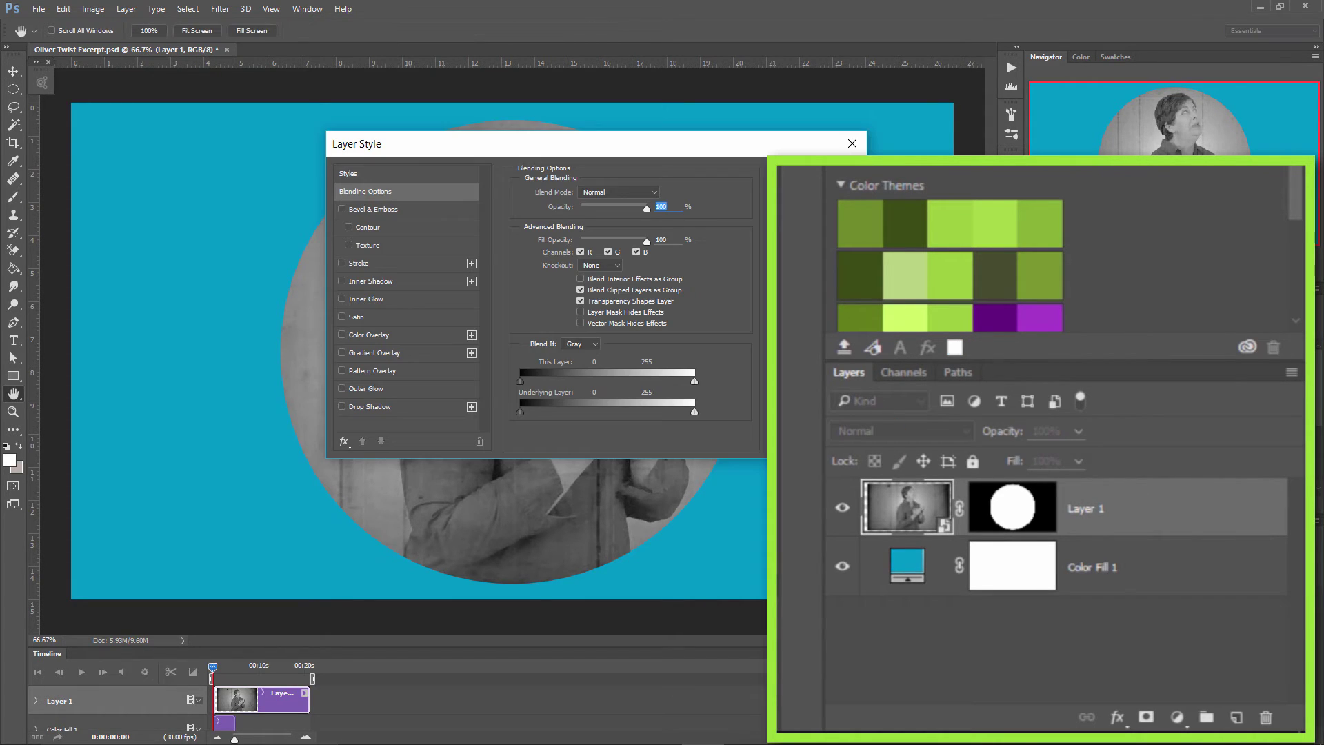
pyautogui.moveTo(557, 138); pyautogui.dragTo(865, 43)
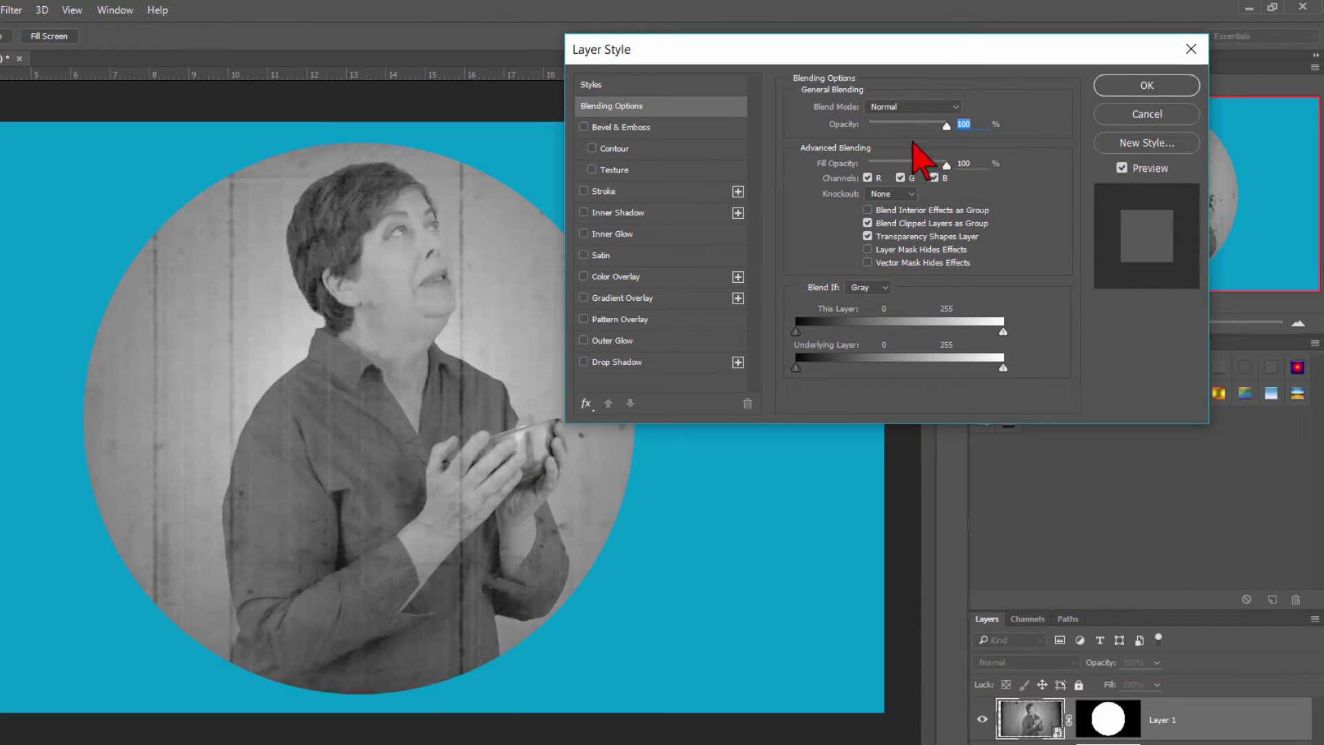
pyautogui.click(618, 193)
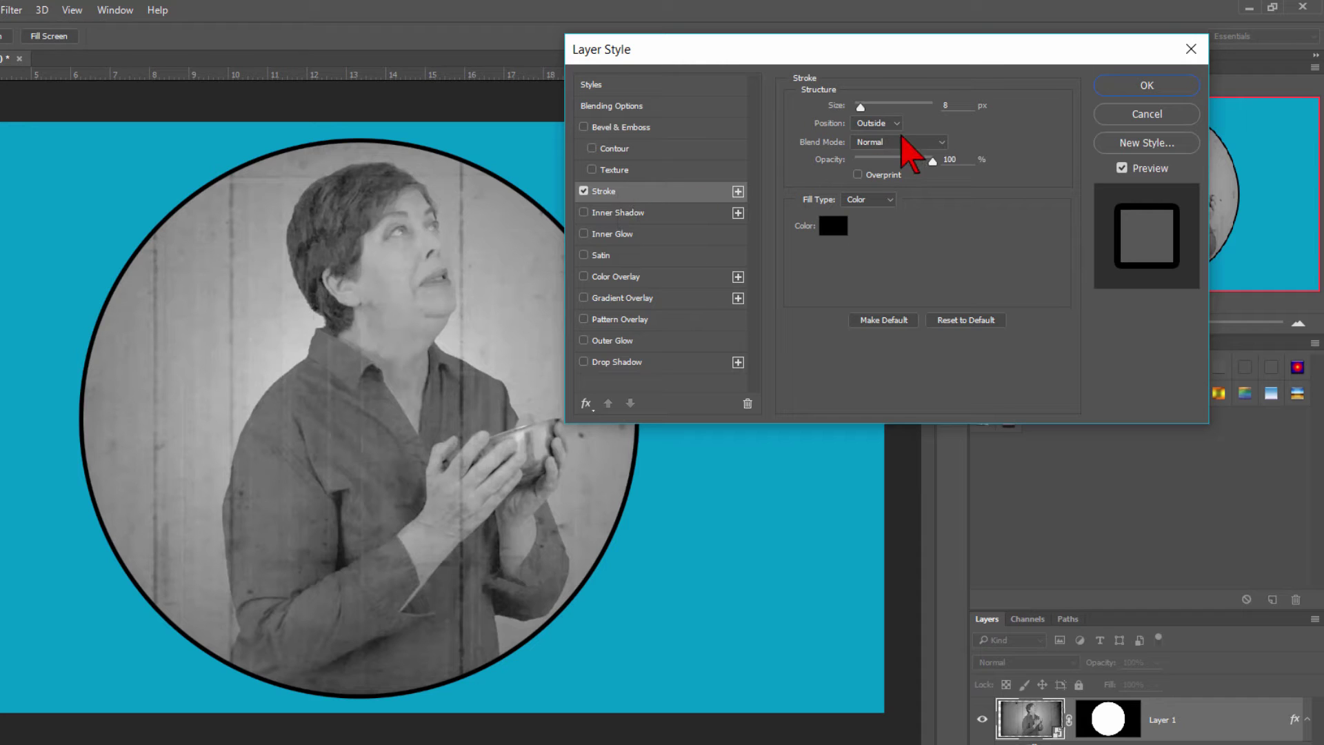
pyautogui.doubleClick(964, 104)
pyautogui.write('20')
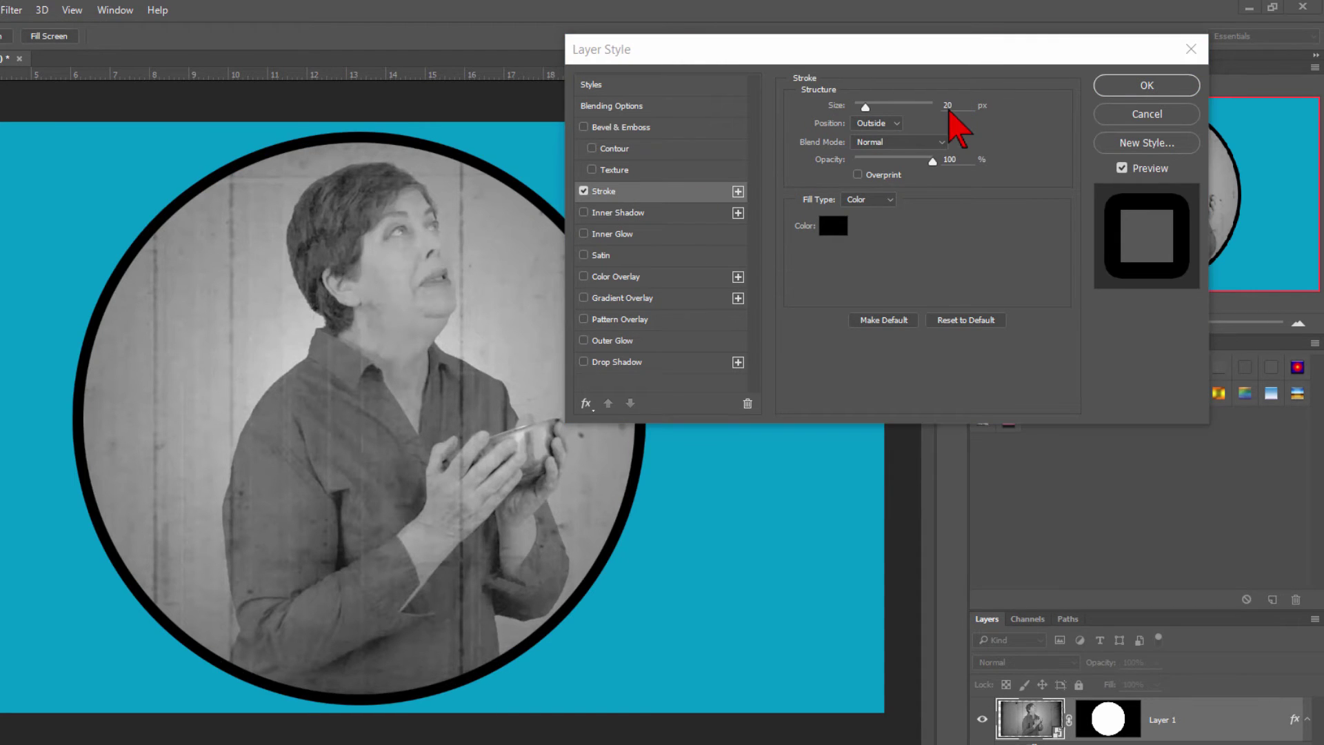
# Set the stroke colour to lime green 94d82d
pyautogui.click(833, 226)
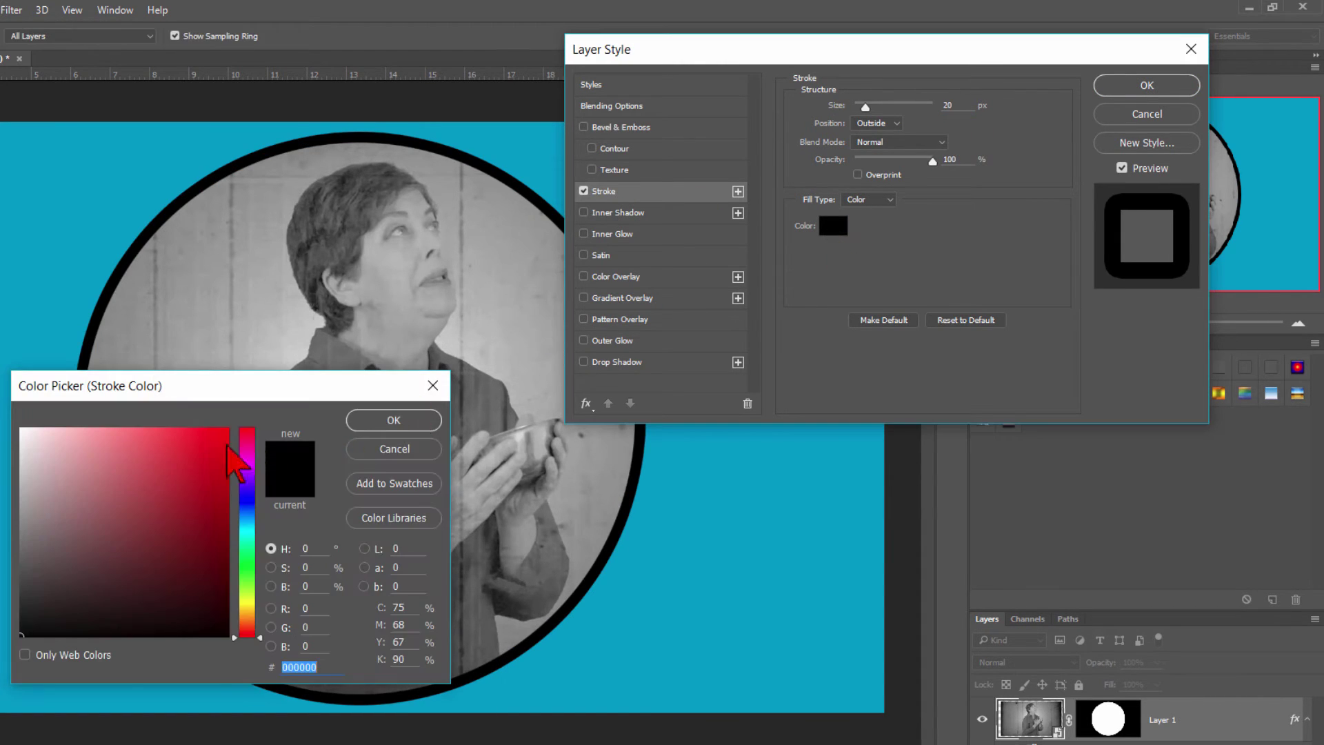
pyautogui.moveTo(187, 489); pyautogui.dragTo(207, 531)
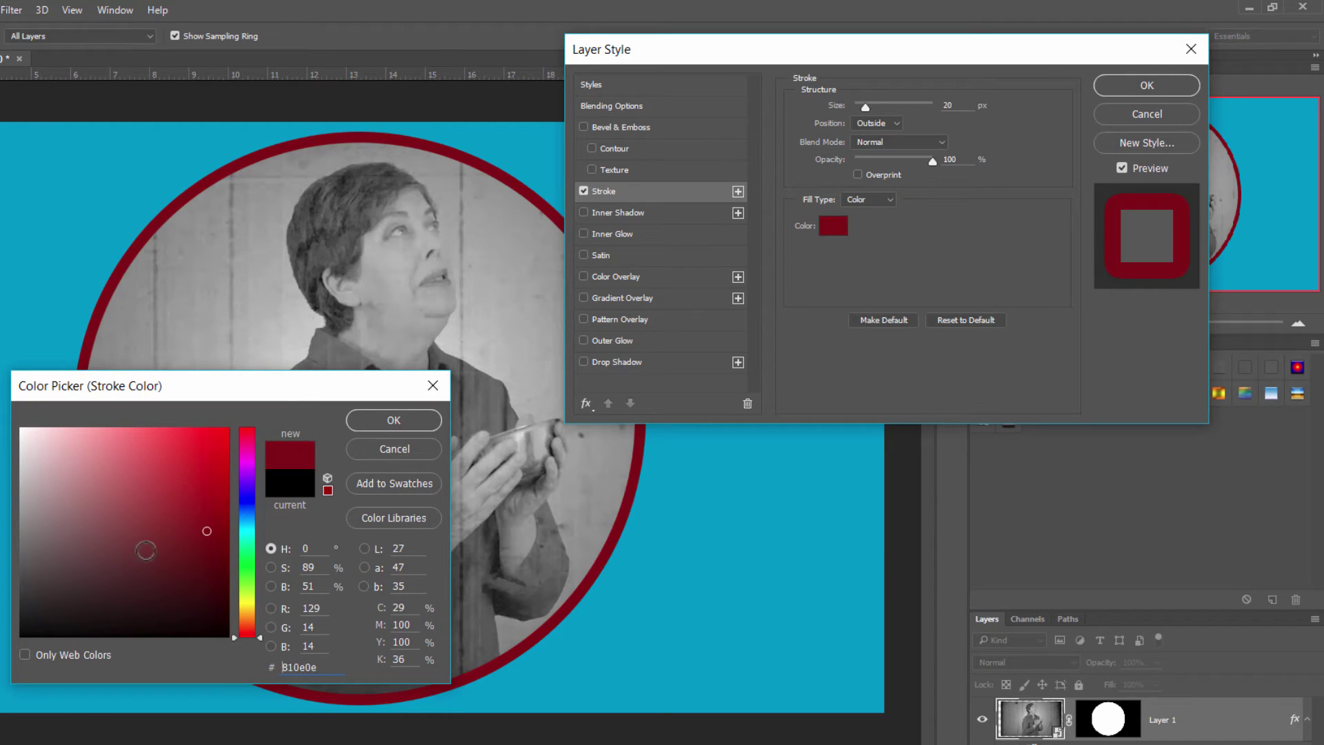
pyautogui.moveTo(250, 572); pyautogui.dragTo(250, 554)
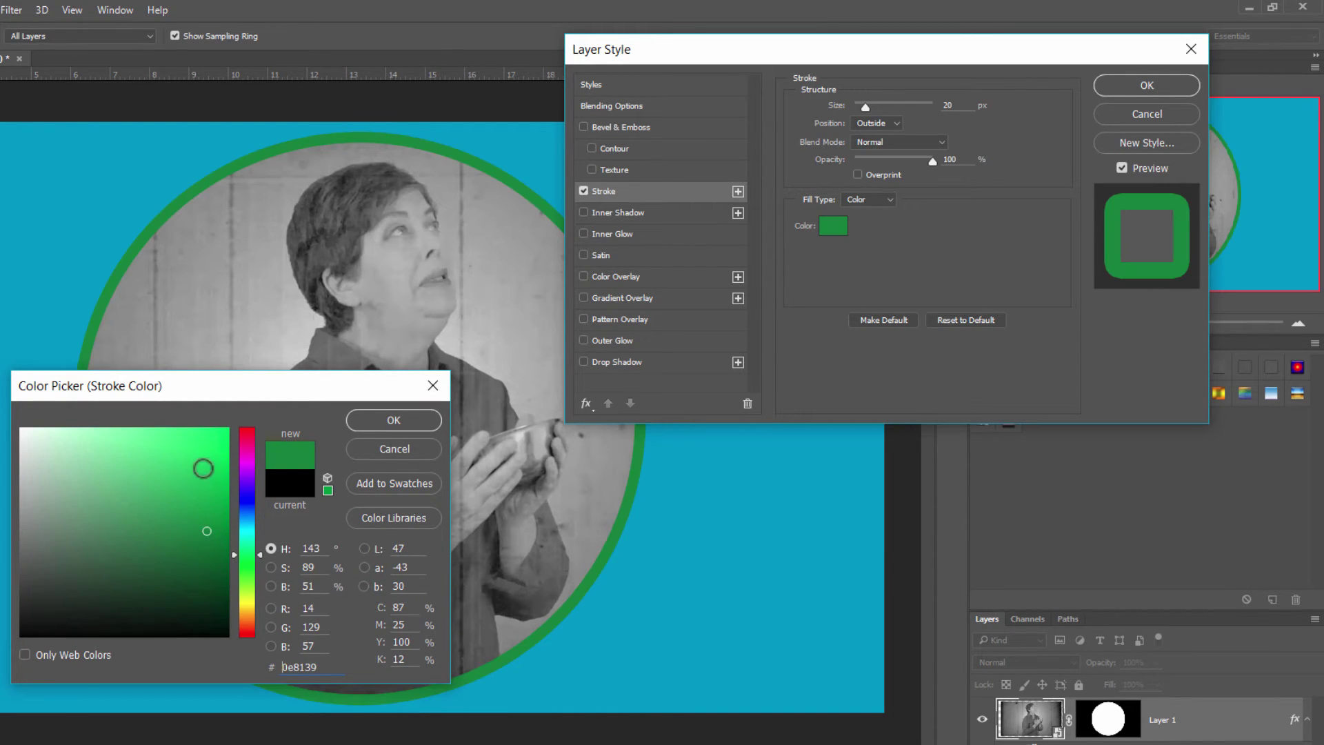
pyautogui.moveTo(259, 447); pyautogui.dragTo(250, 465)
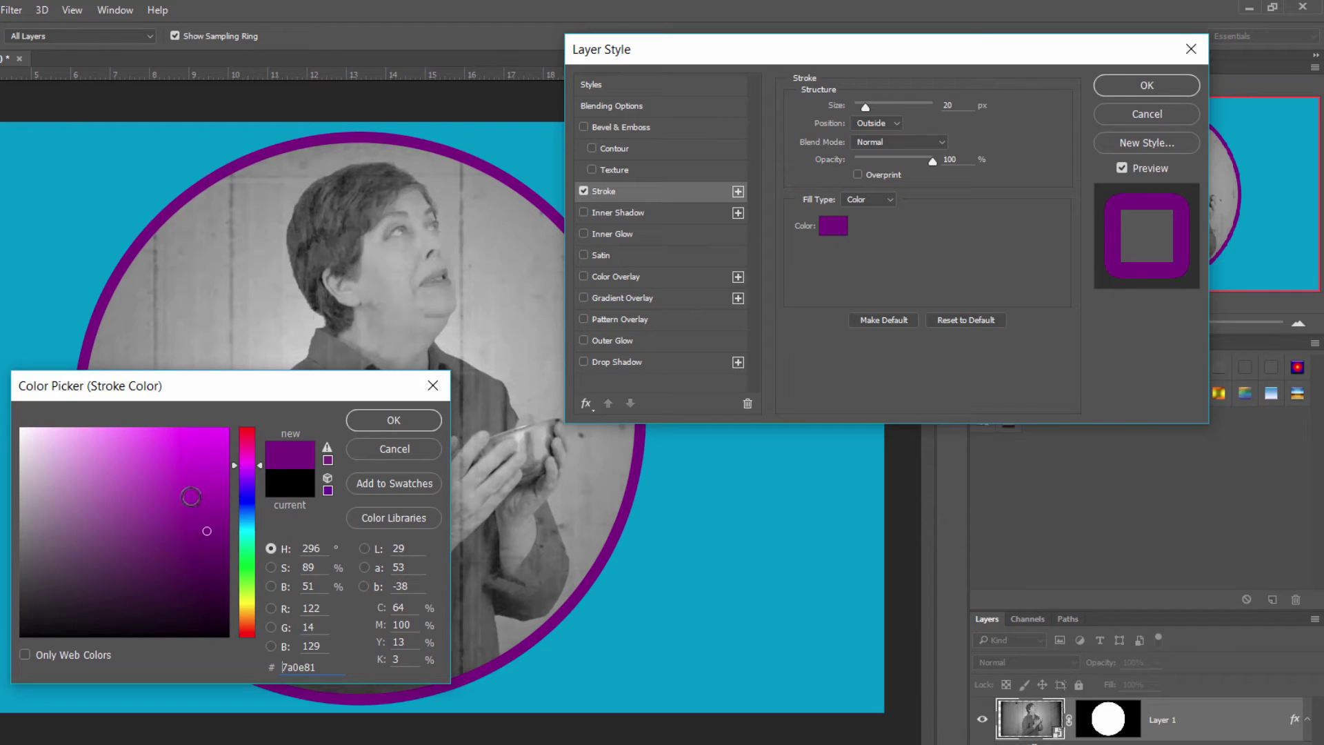
pyautogui.moveTo(319, 663); pyautogui.dragTo(263, 659)
pyautogui.write('94d82d')
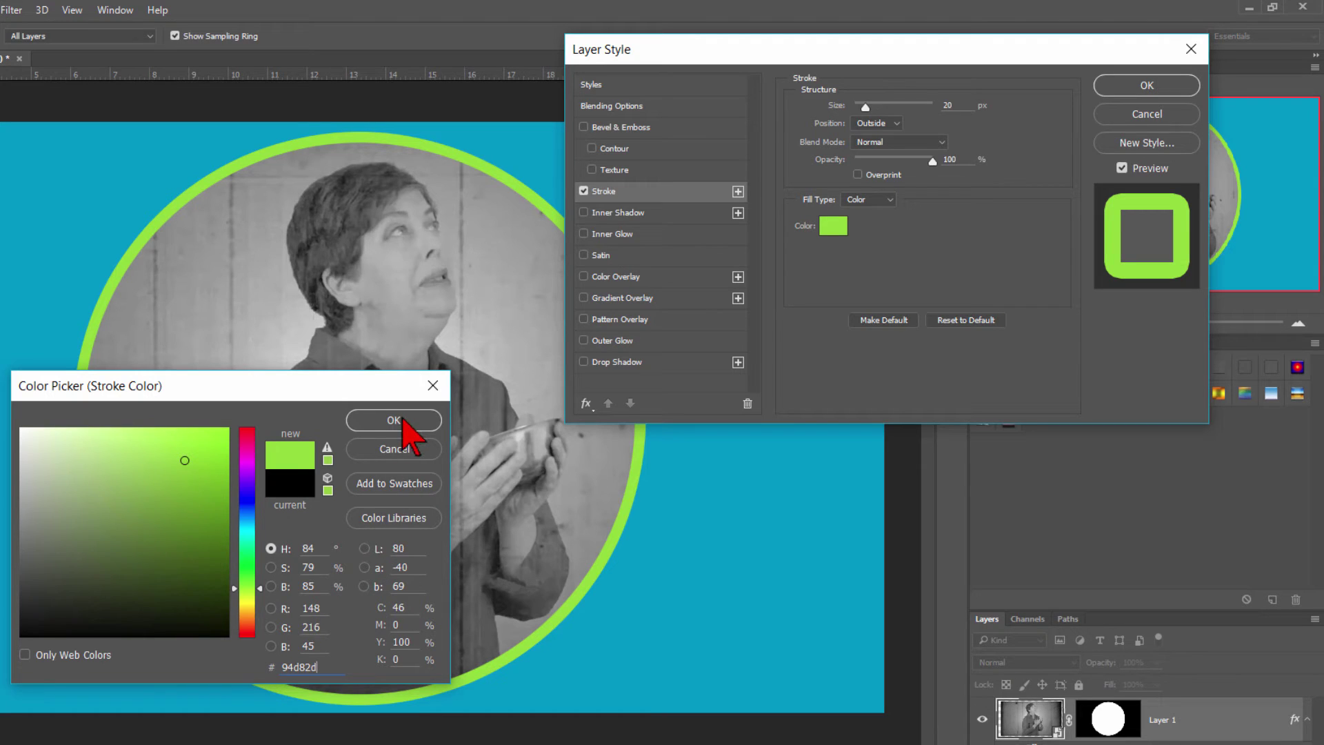
pyautogui.click(404, 419)
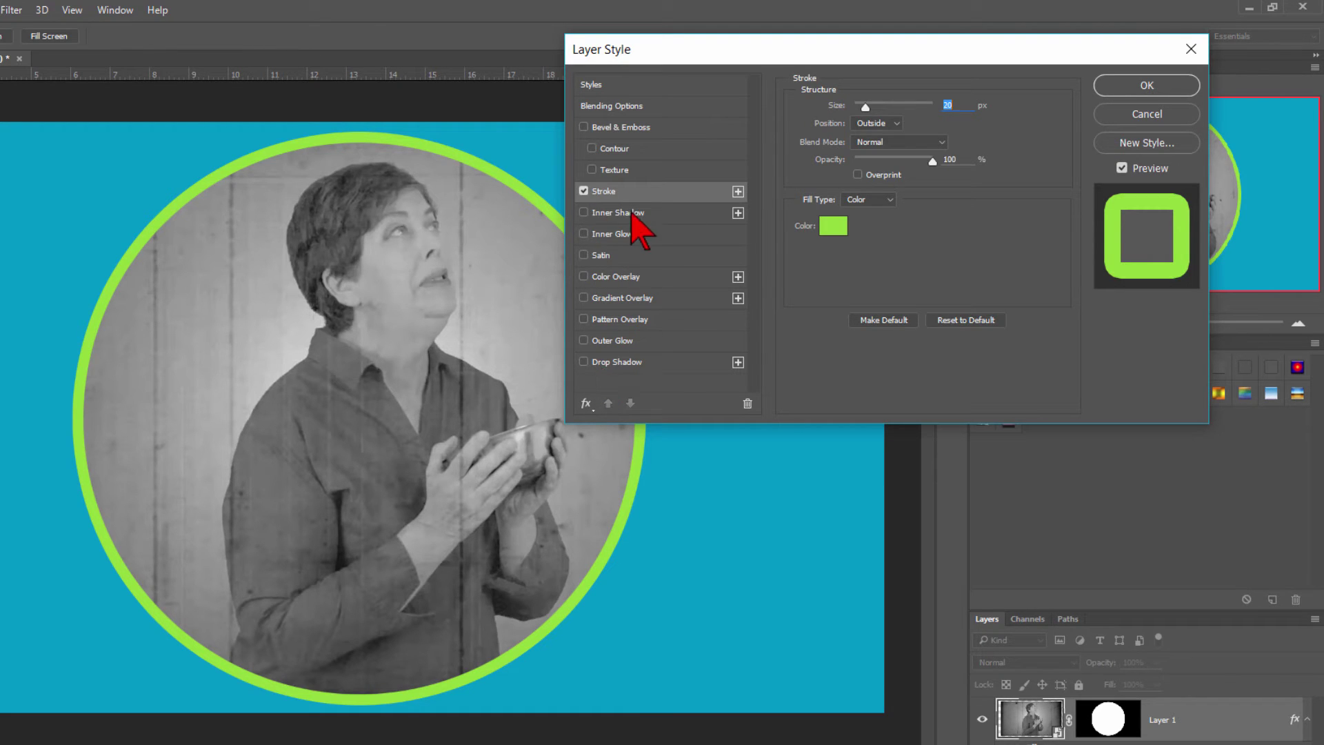
# Enable Inner Shadow with lower opacity, adjusted choke, and 27 px size
pyautogui.click(619, 213)
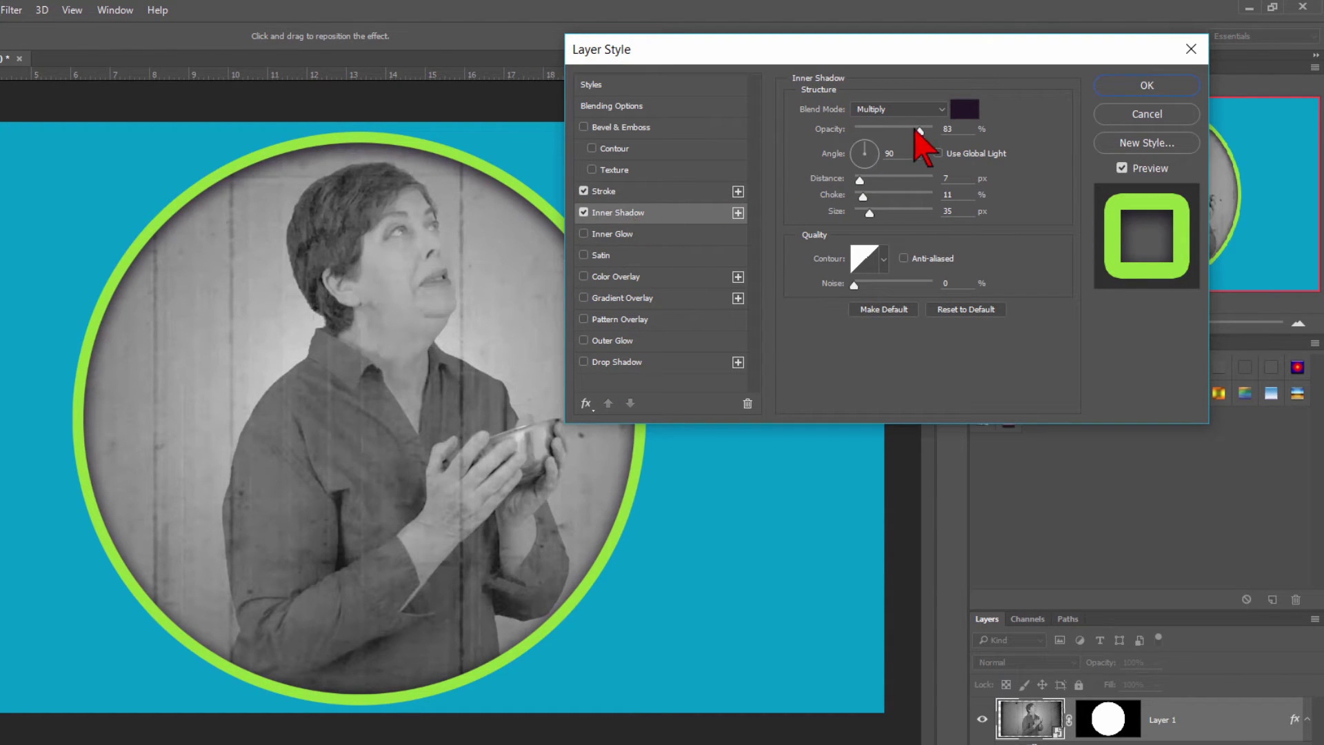
pyautogui.moveTo(919, 131); pyautogui.dragTo(864, 143)
pyautogui.moveTo(863, 195)
pyautogui.mouseDown()
pyautogui.moveTo(907, 200)
pyautogui.moveTo(873, 200)
pyautogui.mouseUp()
pyautogui.moveTo(924, 130); pyautogui.dragTo(902, 131)
pyautogui.moveTo(870, 212); pyautogui.dragTo(867, 213)
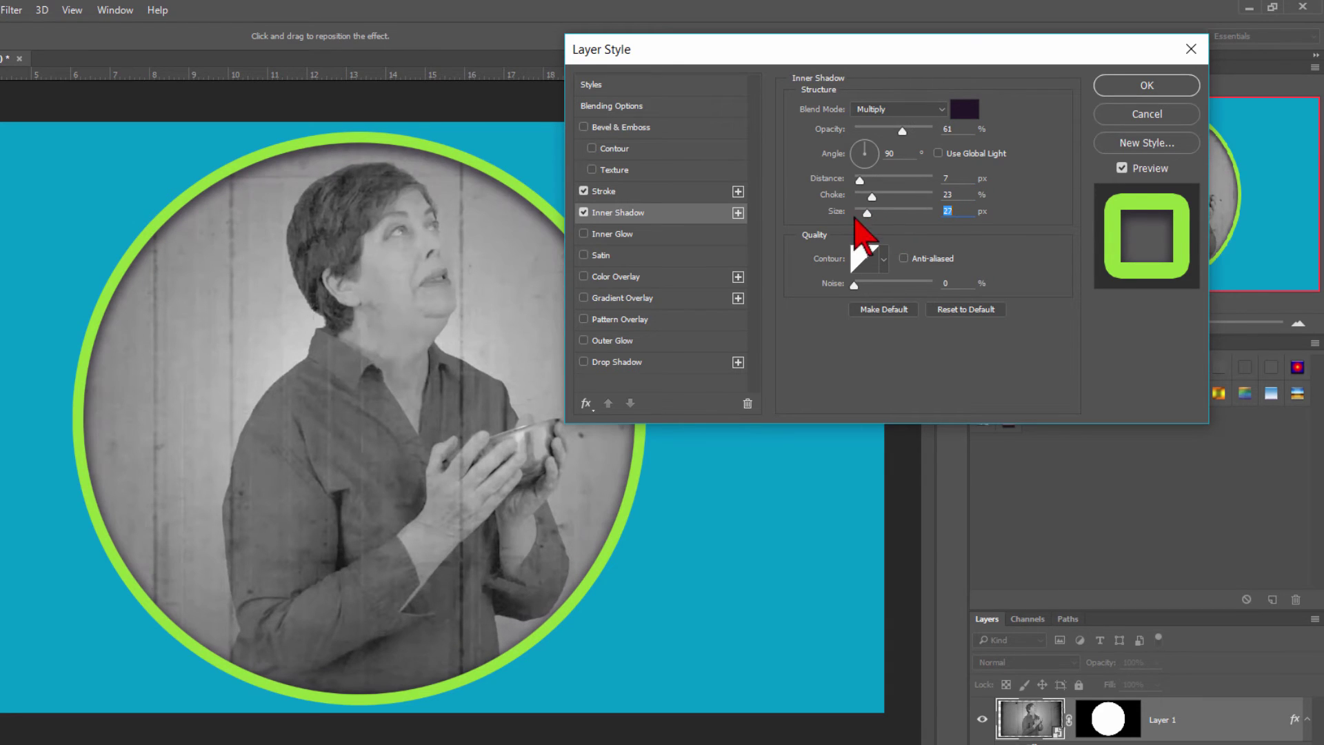
# Enable Drop Shadow with opacity lowered to 41%
pyautogui.click(629, 360)
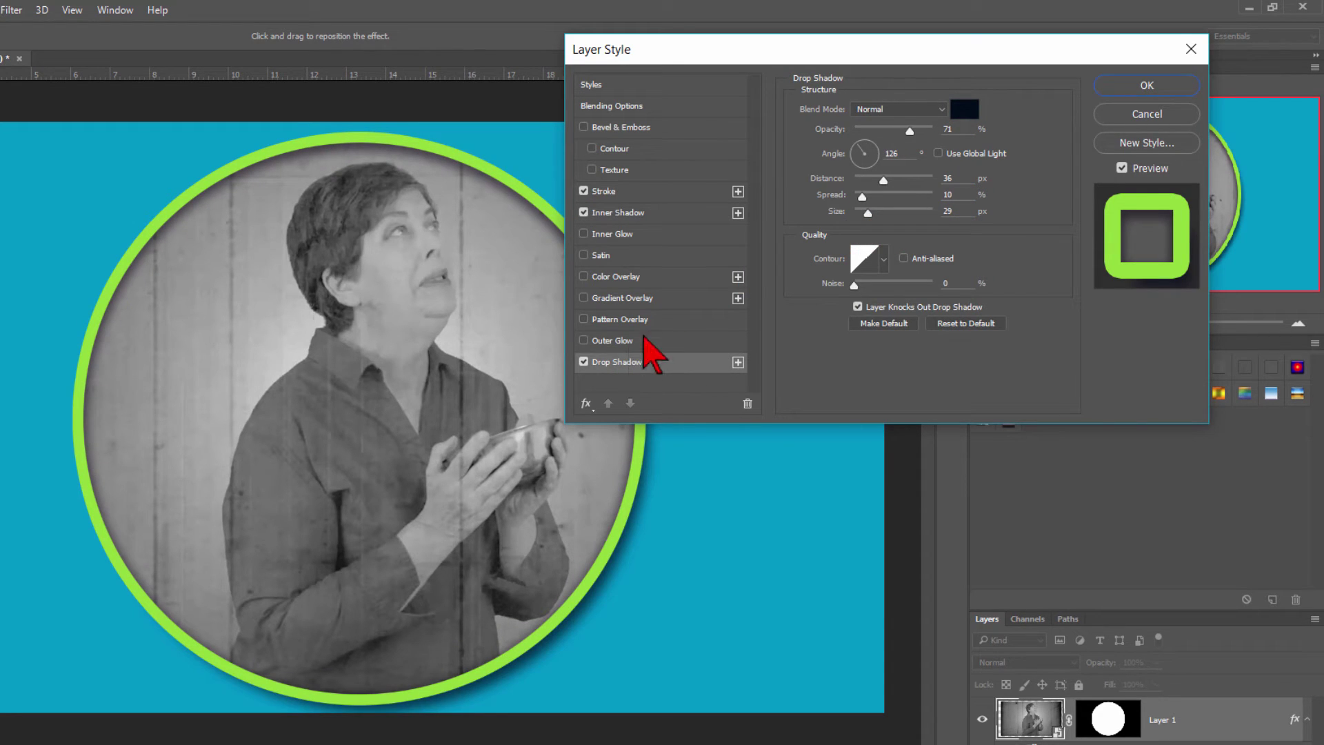
pyautogui.moveTo(909, 131); pyautogui.dragTo(905, 132)
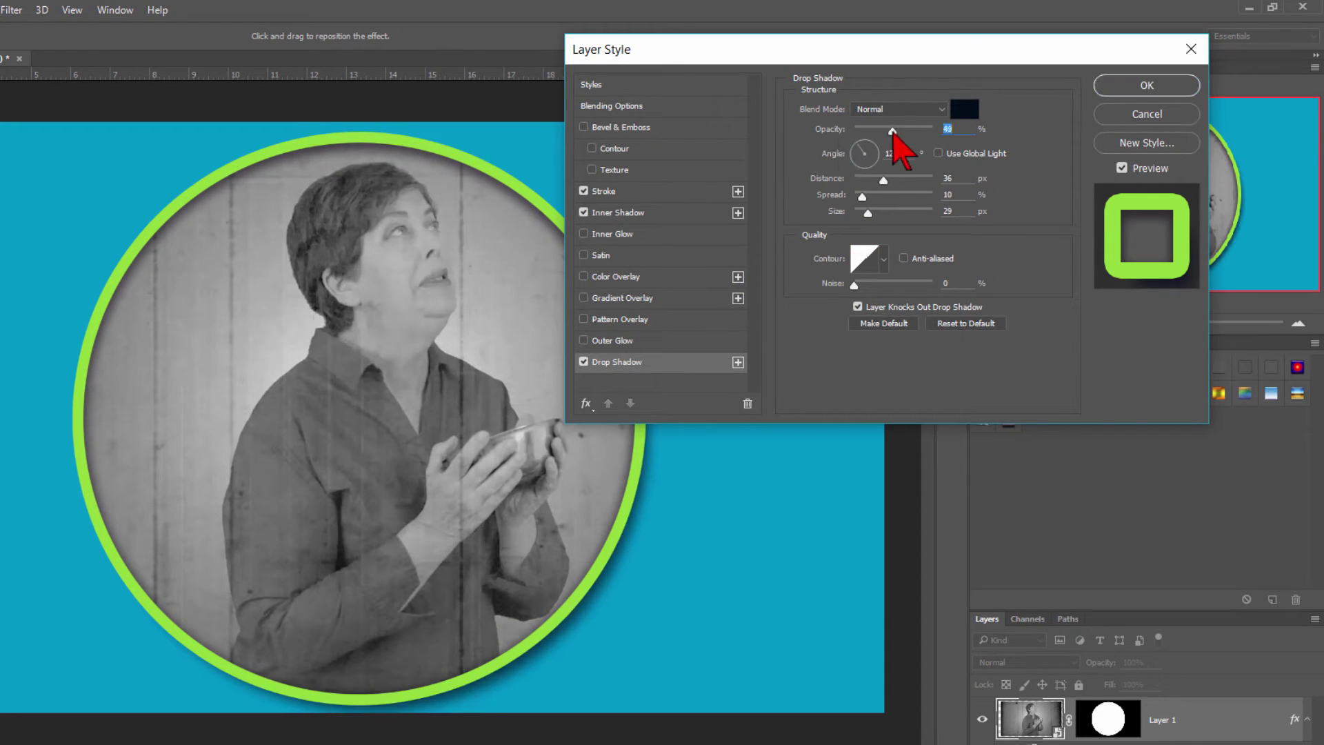
pyautogui.moveTo(893, 132); pyautogui.dragTo(886, 179)
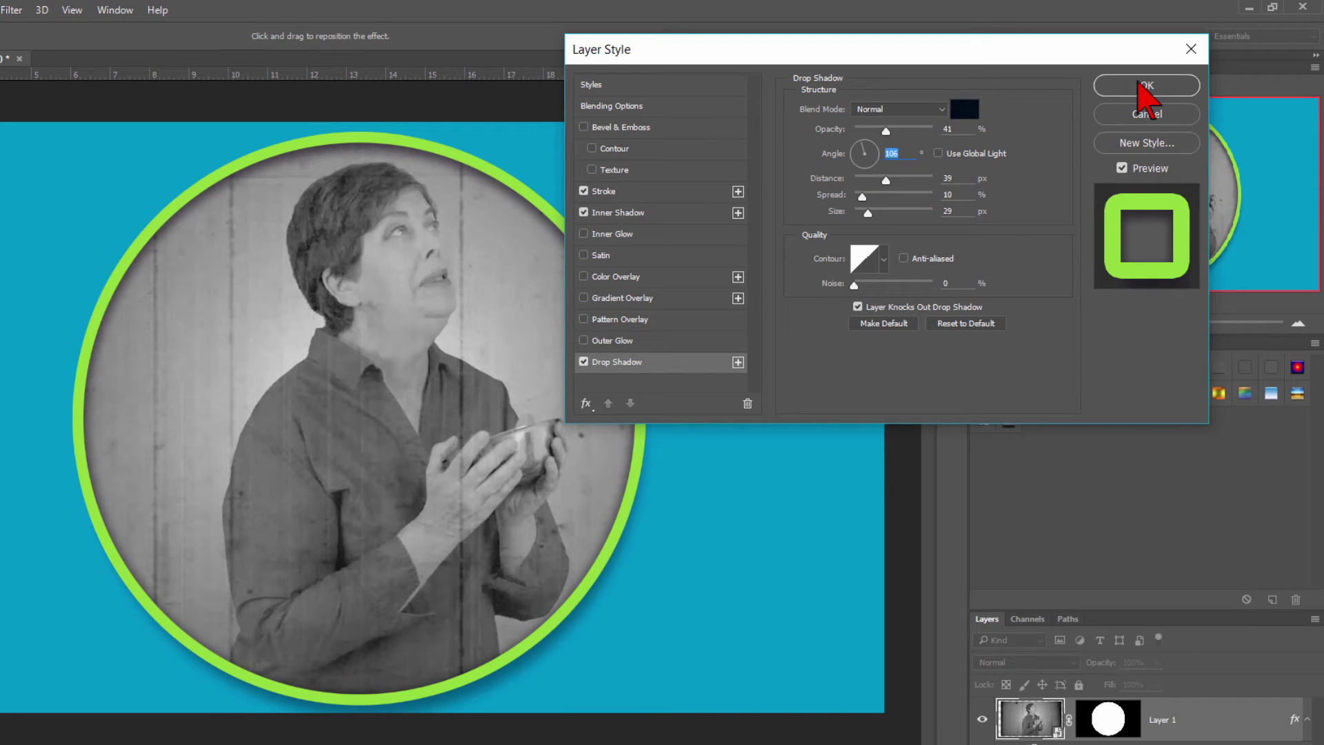
# Apply the layer effects, then scale Layer 1's circle down to about 96.88%
pyautogui.click(1139, 85)
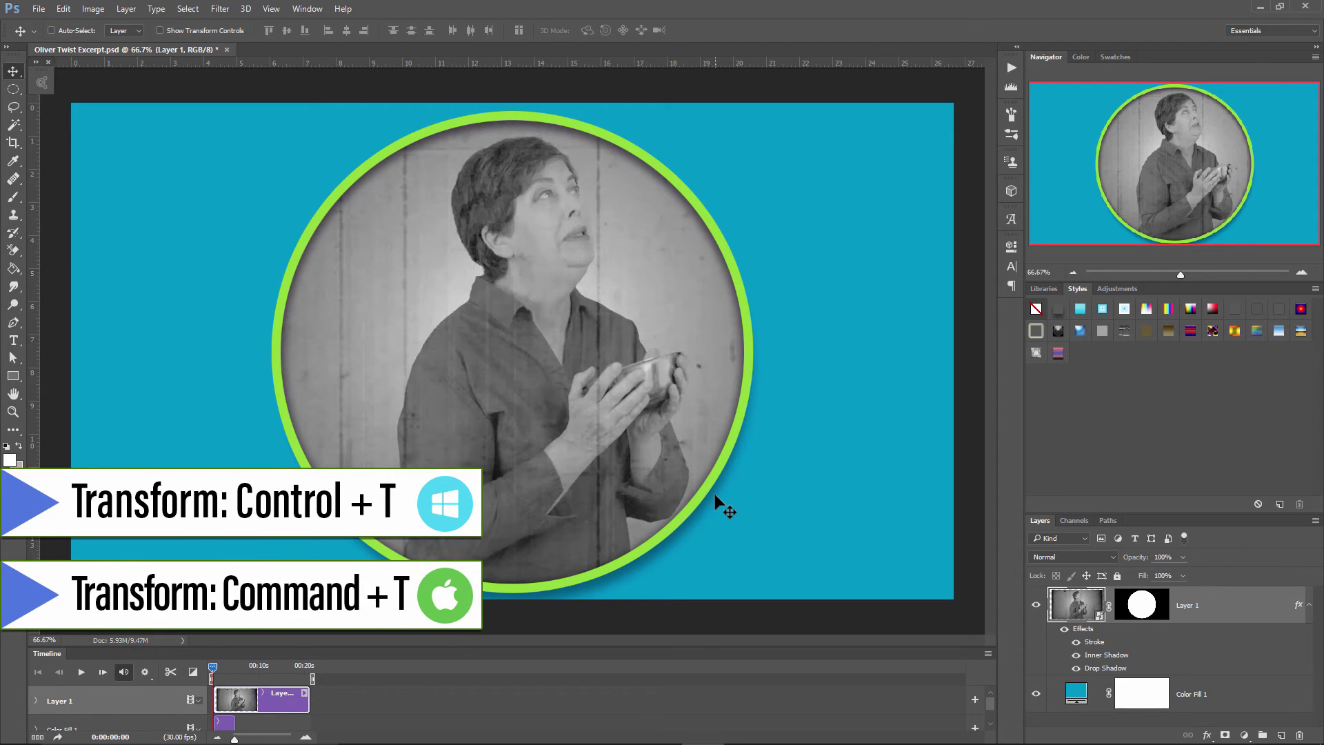
pyautogui.hotkey('ctrl', 't')
pyautogui.moveTo(940, 591)
pyautogui.mouseDown()
pyautogui.moveTo(697, 444)
pyautogui.moveTo(926, 572)
pyautogui.mouseUp()
pyautogui.press('Return')
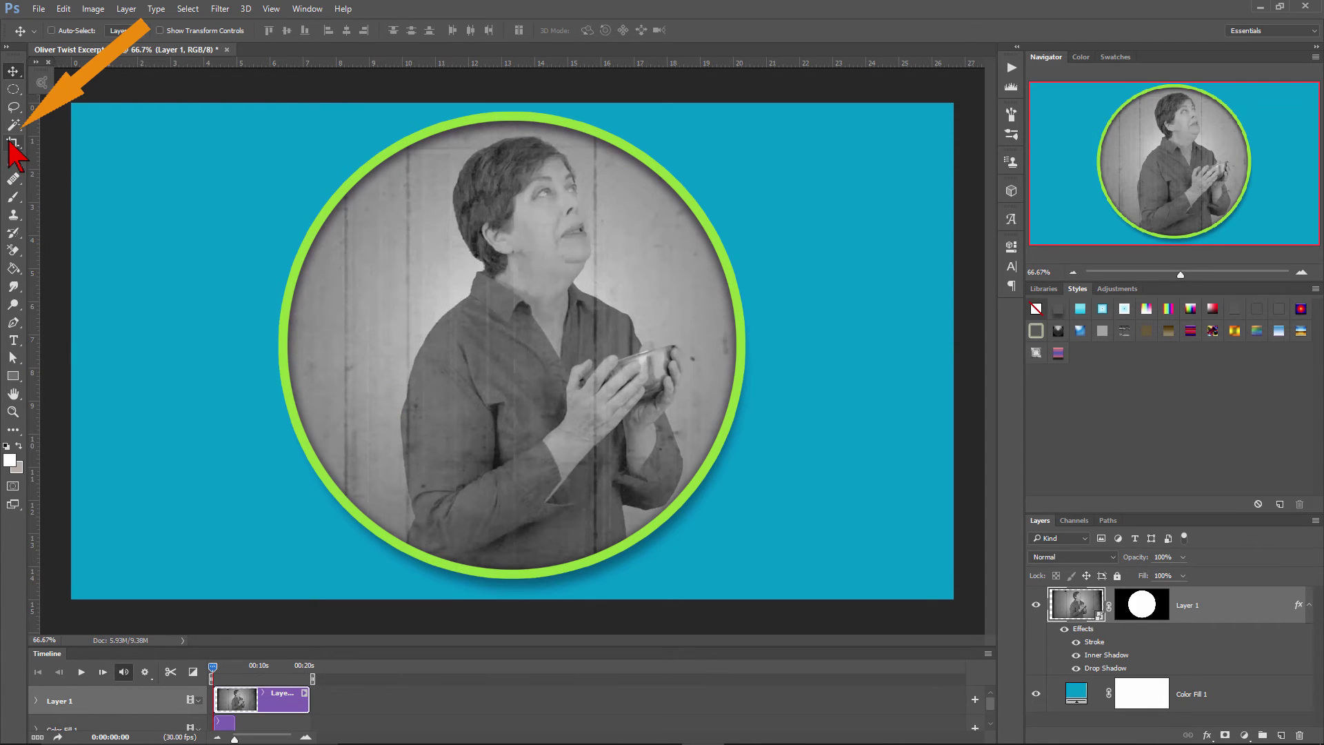
# Crop the canvas to a 1:1 square around the circle, hide Color Fill 1, and save
pyautogui.click(11, 142)
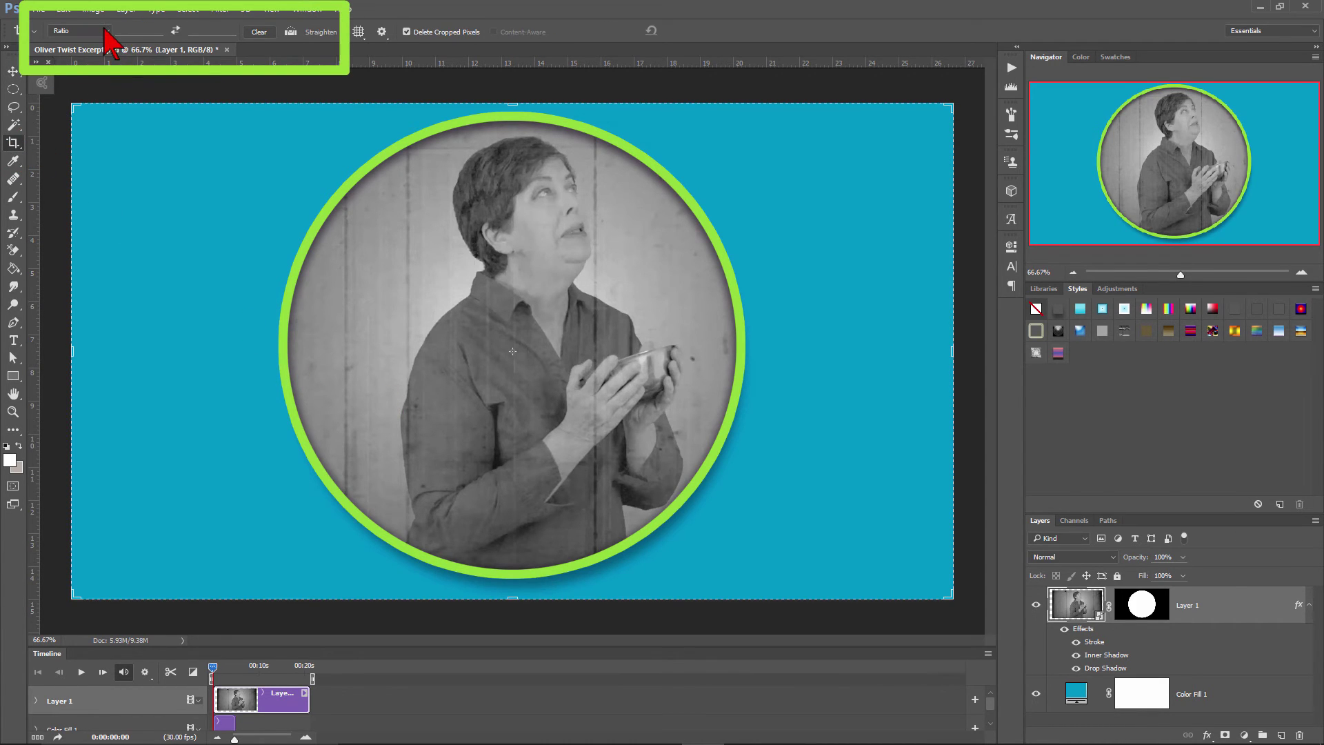
pyautogui.click(107, 31)
pyautogui.click(88, 74)
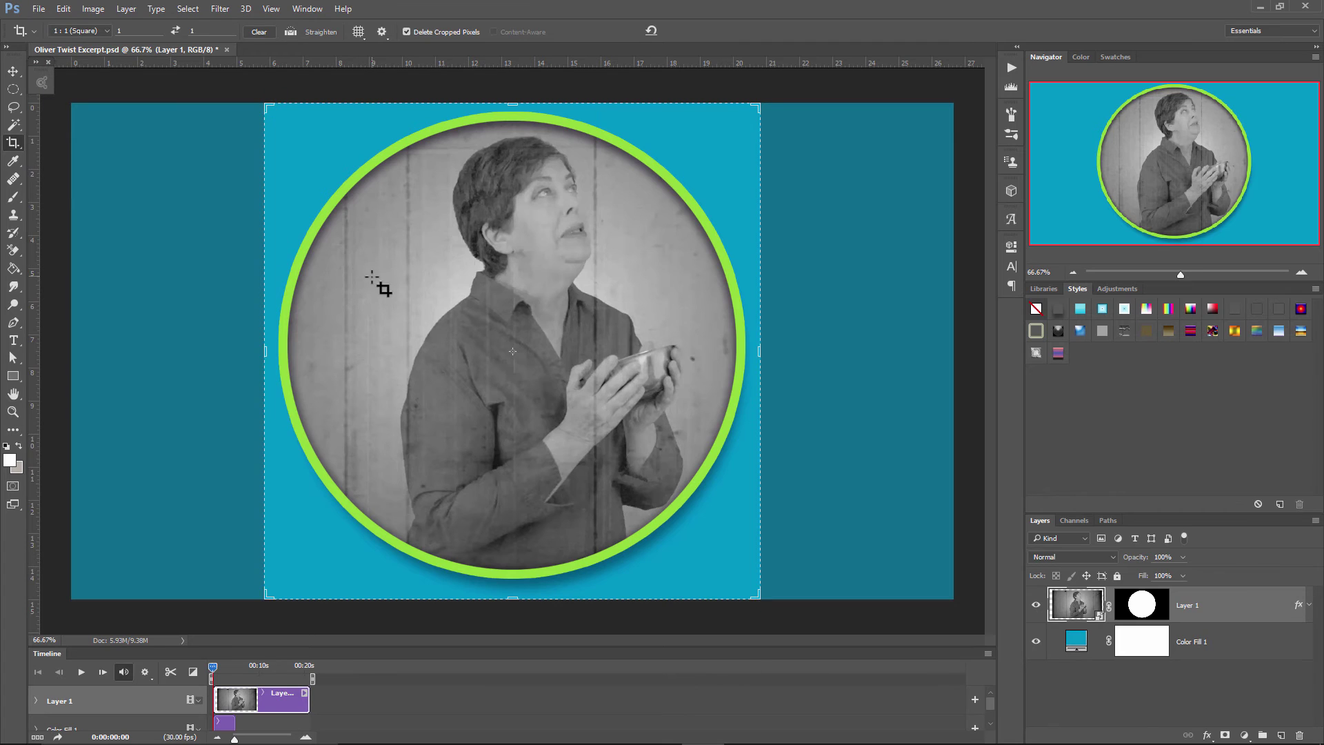
pyautogui.moveTo(378, 284); pyautogui.dragTo(383, 322)
pyautogui.press('Return')
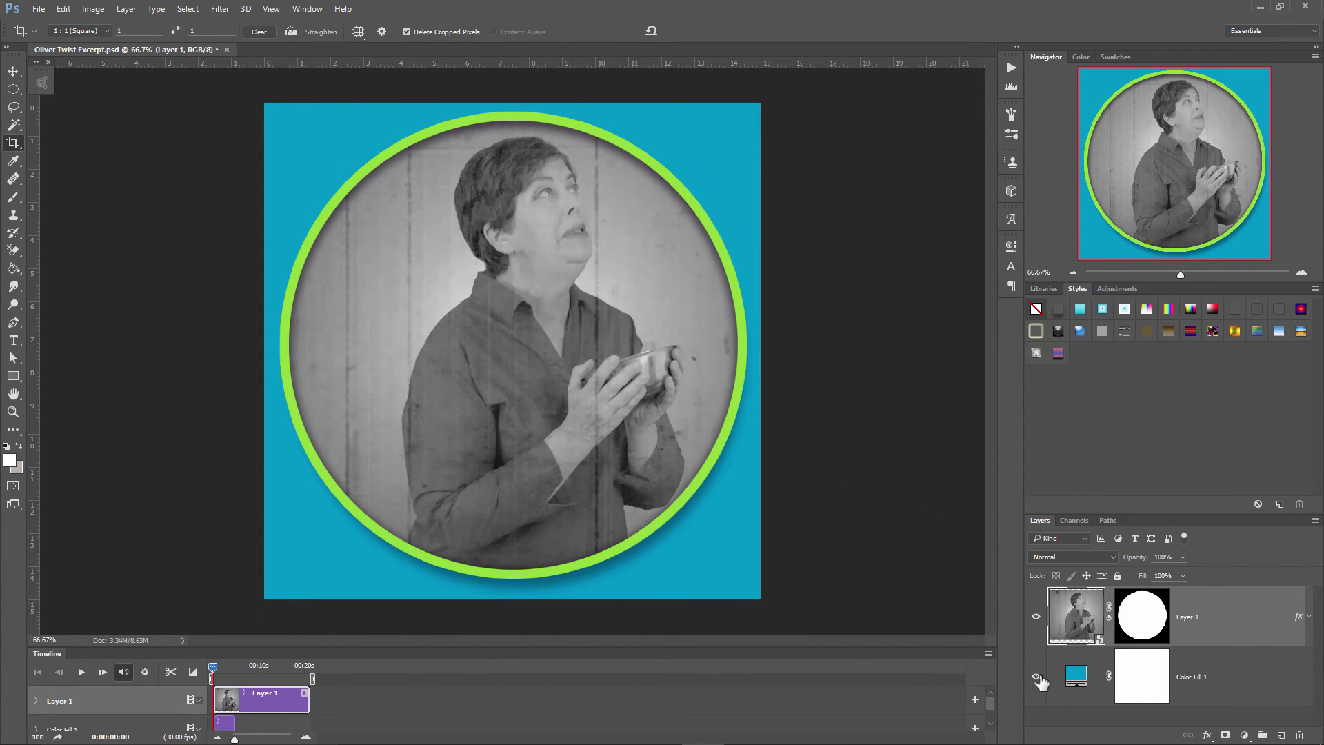
pyautogui.click(1037, 677)
pyautogui.hotkey('ctrl', 's')
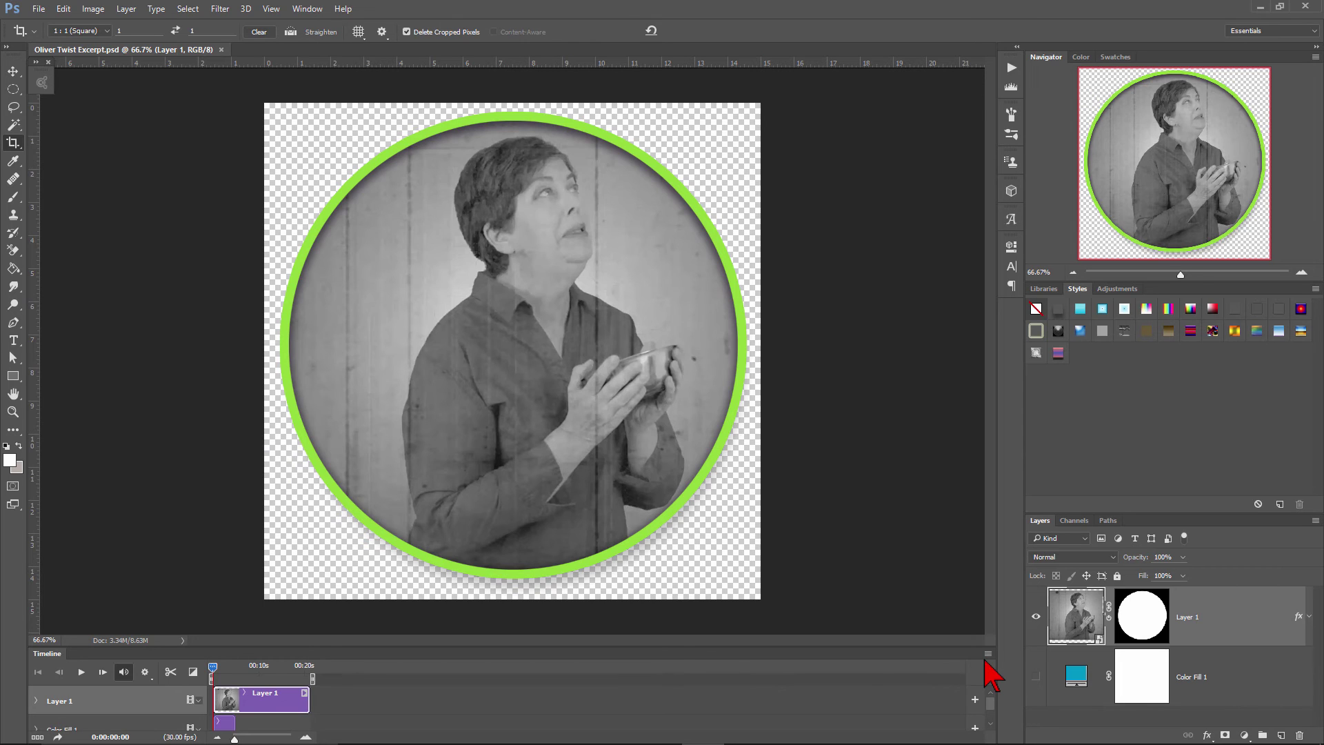
# Bring up the Render Video settings from File > Export
pyautogui.click(987, 654)
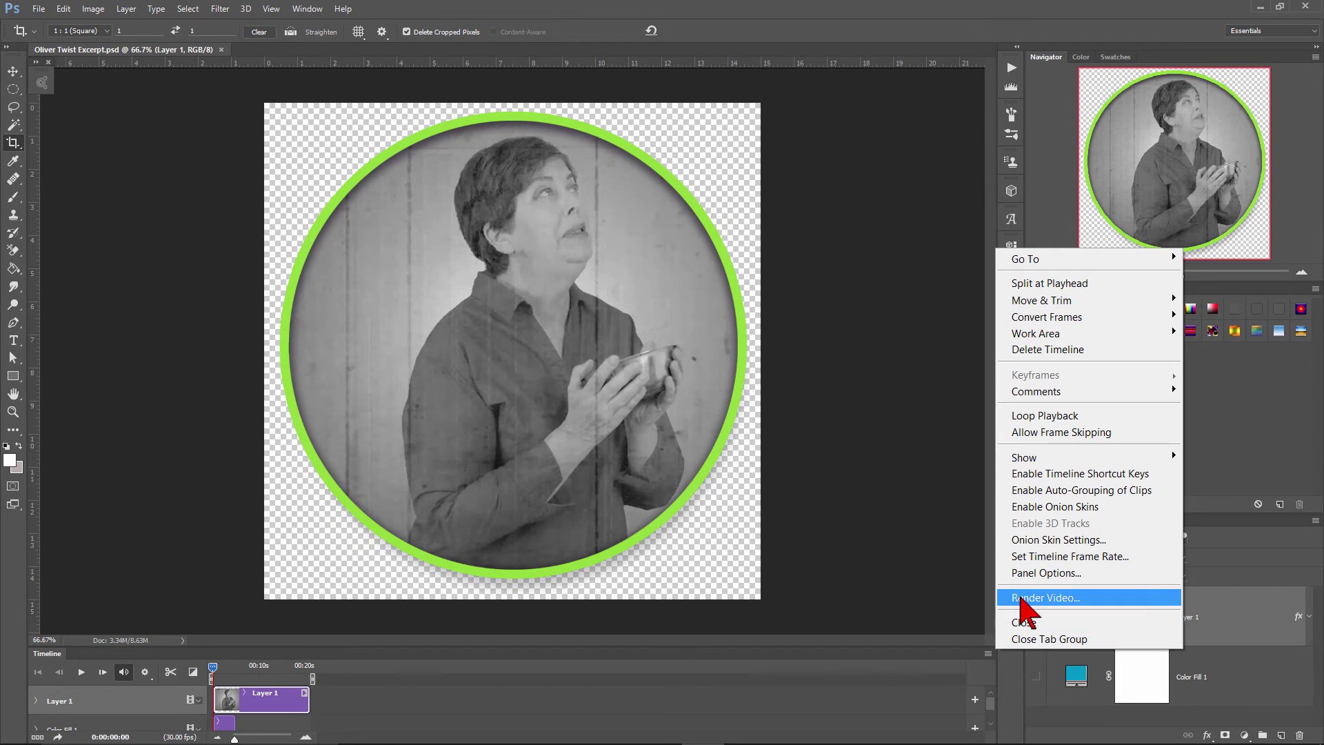
pyautogui.click(40, 9)
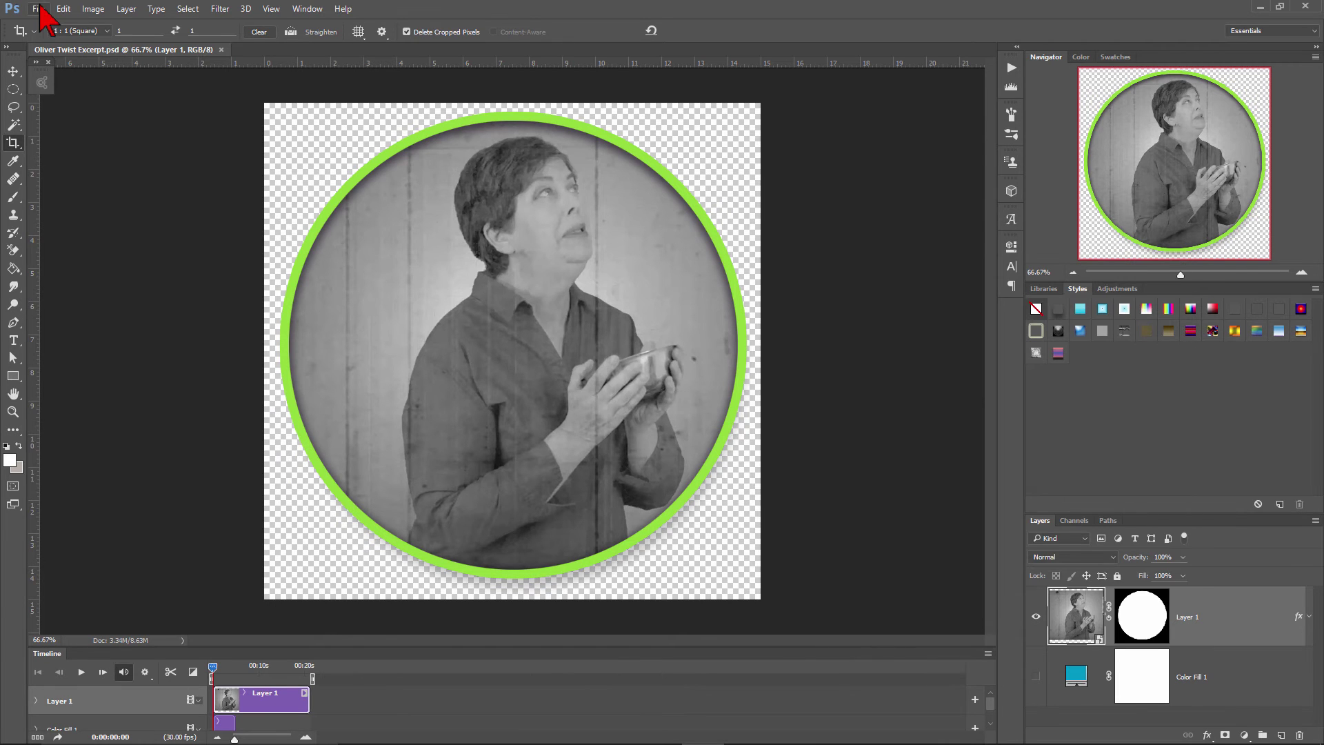
pyautogui.click(38, 8)
pyautogui.moveTo(69, 259)
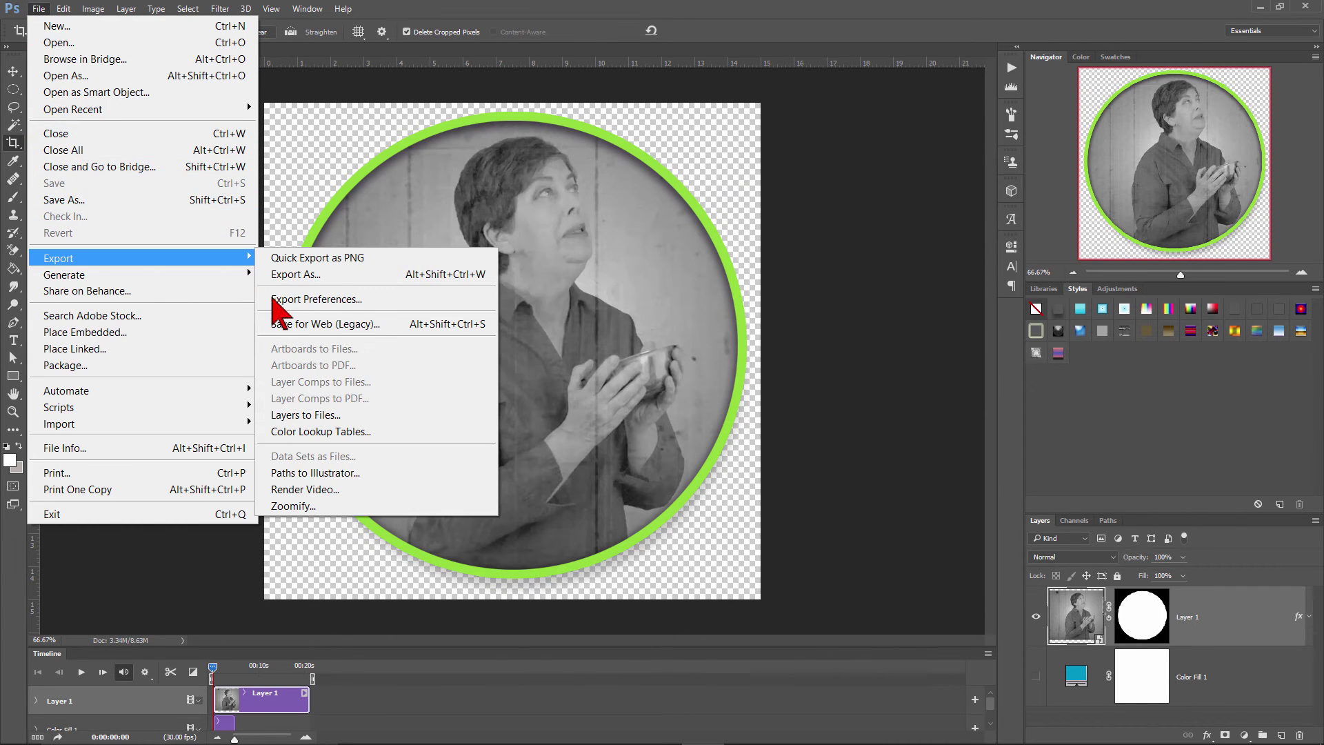
pyautogui.click(318, 490)
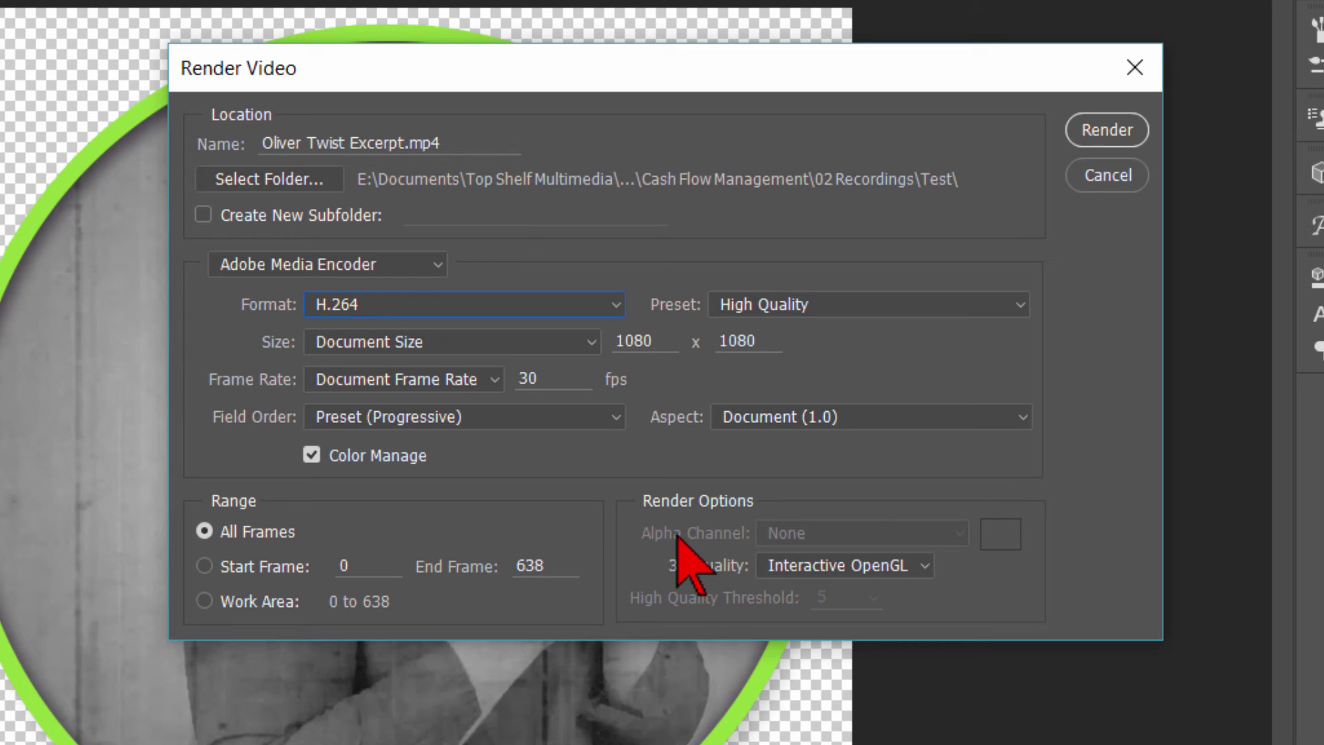
# Render as QuickTime with a Straight - Unmatted alpha channel, then minimise Photoshop
pyautogui.click(490, 301)
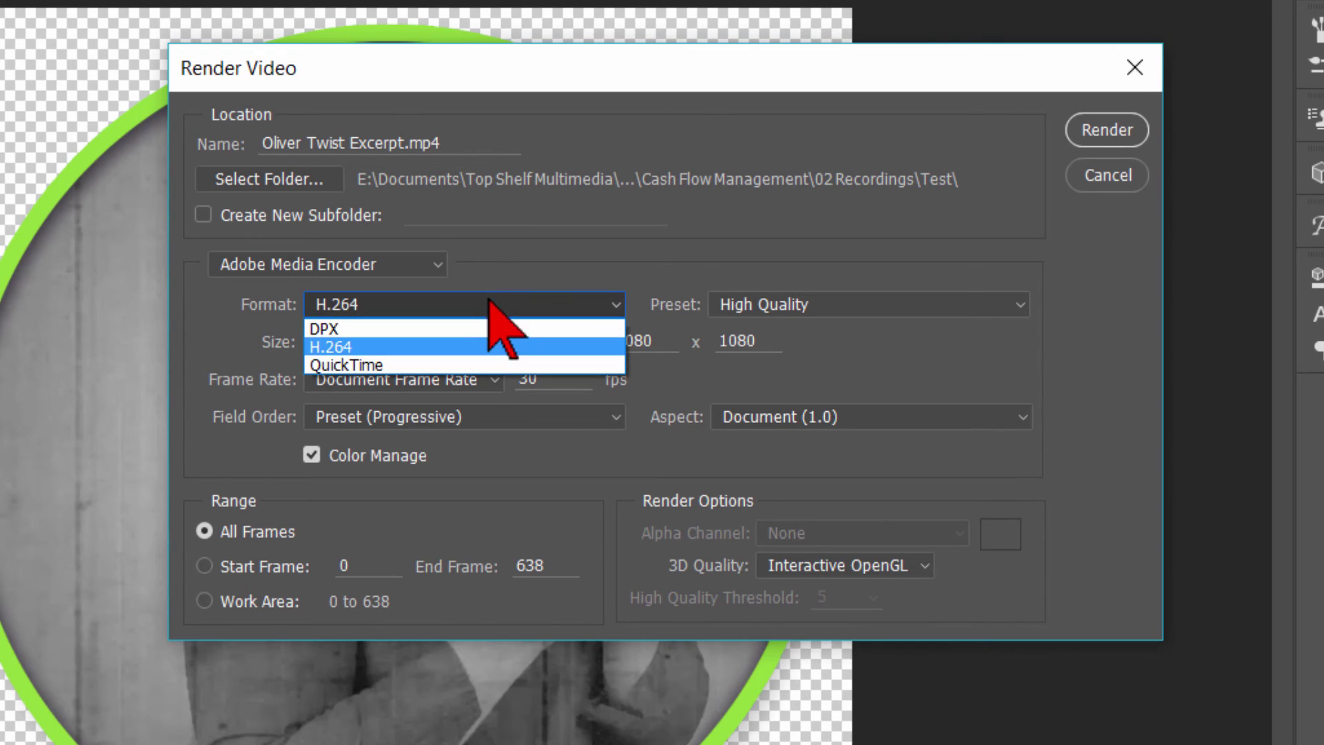
pyautogui.click(476, 366)
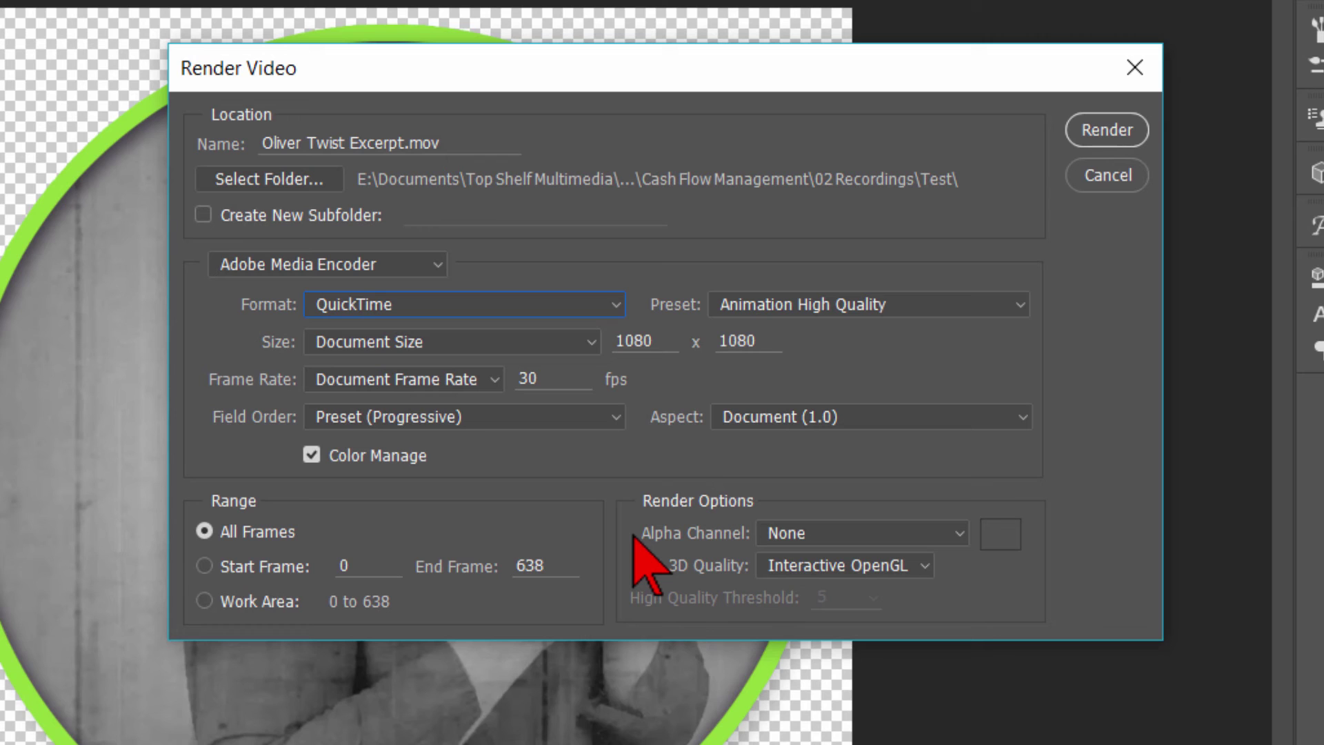
pyautogui.click(831, 540)
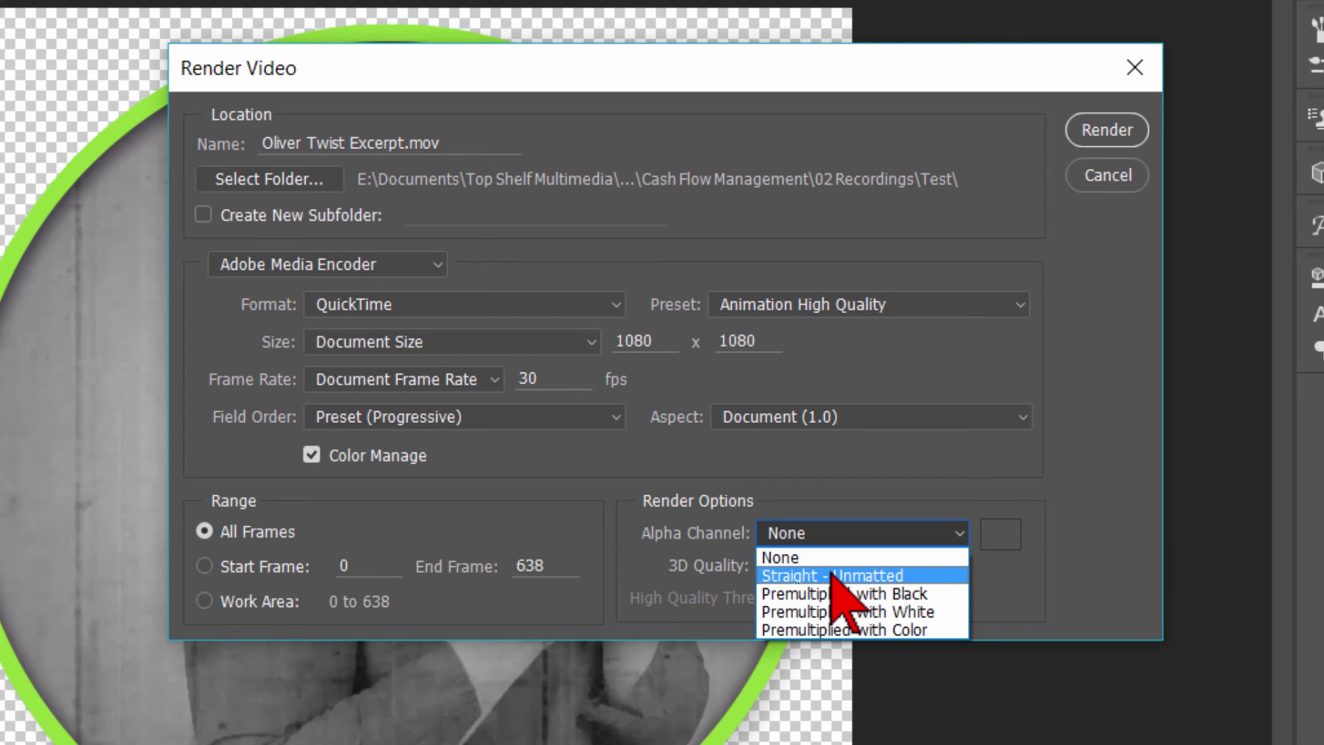
pyautogui.click(833, 576)
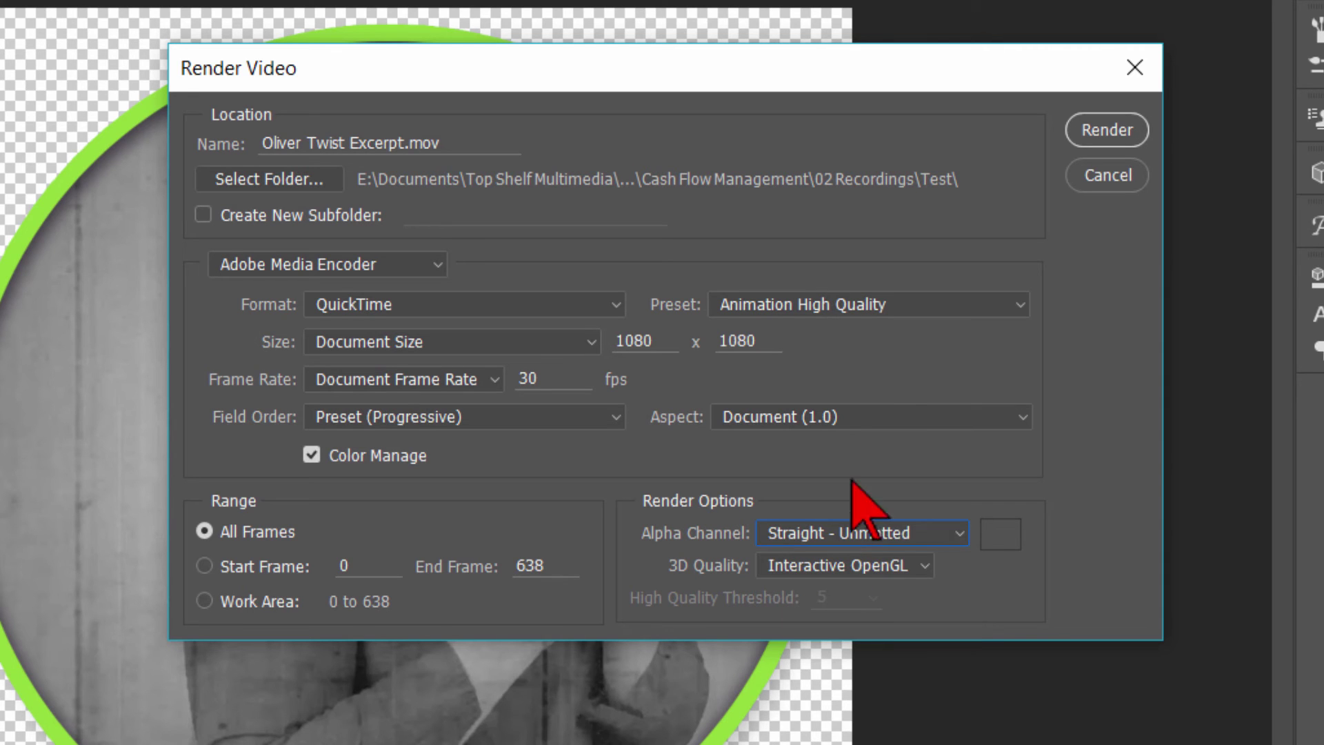
pyautogui.click(1103, 133)
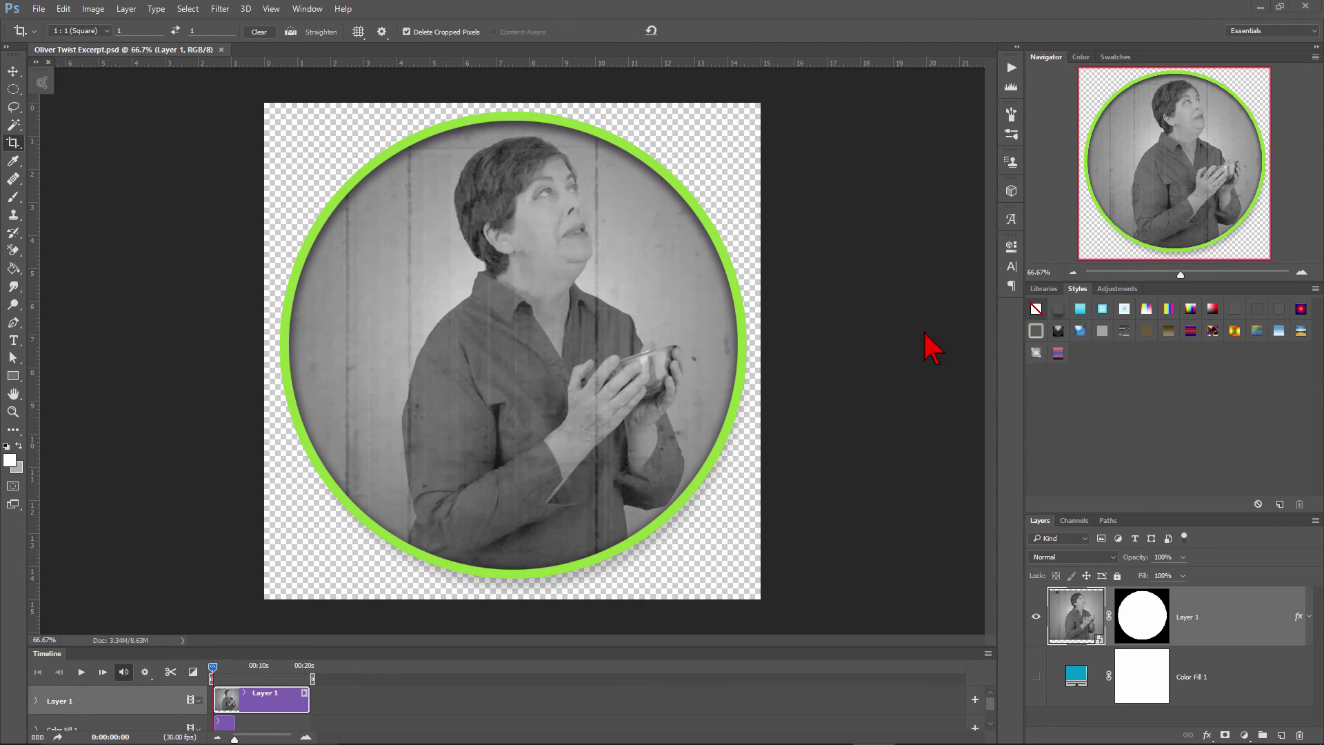
pyautogui.click(1259, 8)
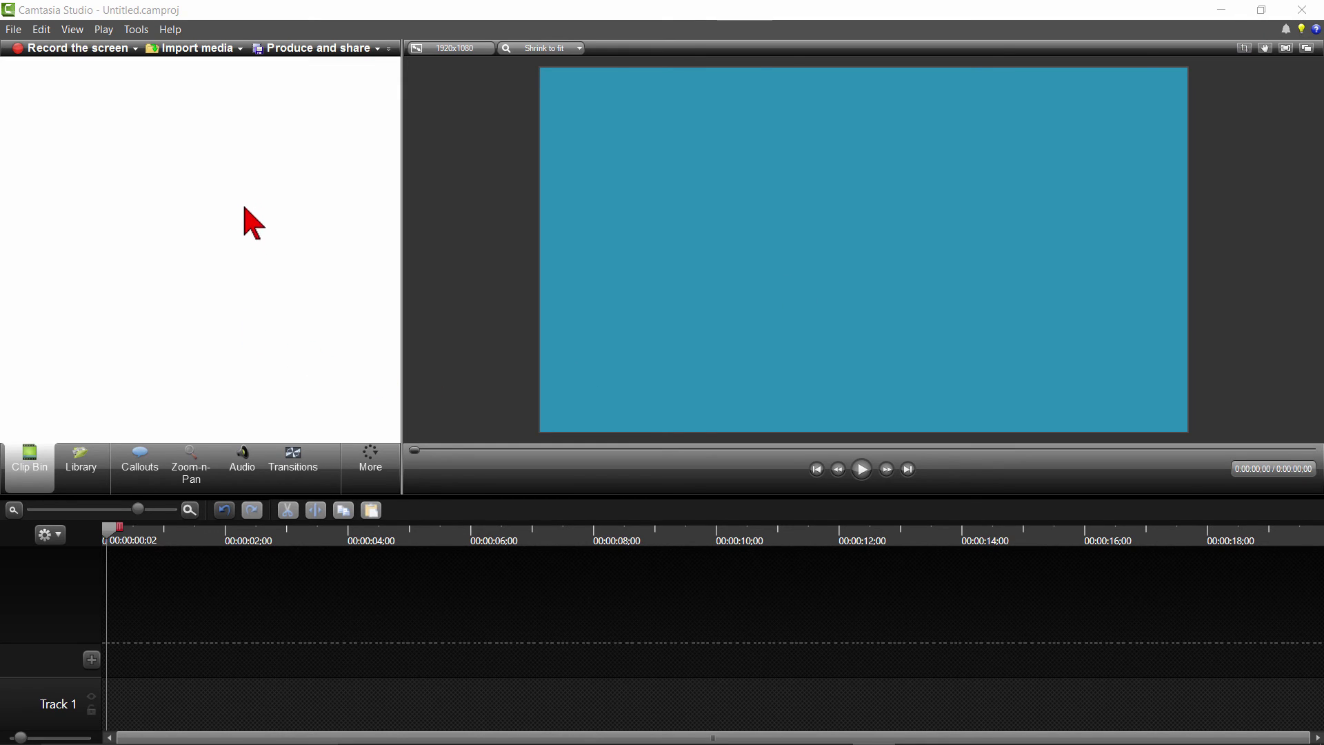
# Import Oliver Twist Excerpt.mov from the recordings Test folder
pyautogui.click(204, 52)
pyautogui.doubleClick(606, 364)
pyautogui.doubleClick(600, 277)
pyautogui.doubleClick(606, 172)
pyautogui.doubleClick(606, 171)
pyautogui.click(857, 41)
pyautogui.doubleClick(606, 151)
pyautogui.doubleClick(607, 151)
pyautogui.doubleClick(585, 213)
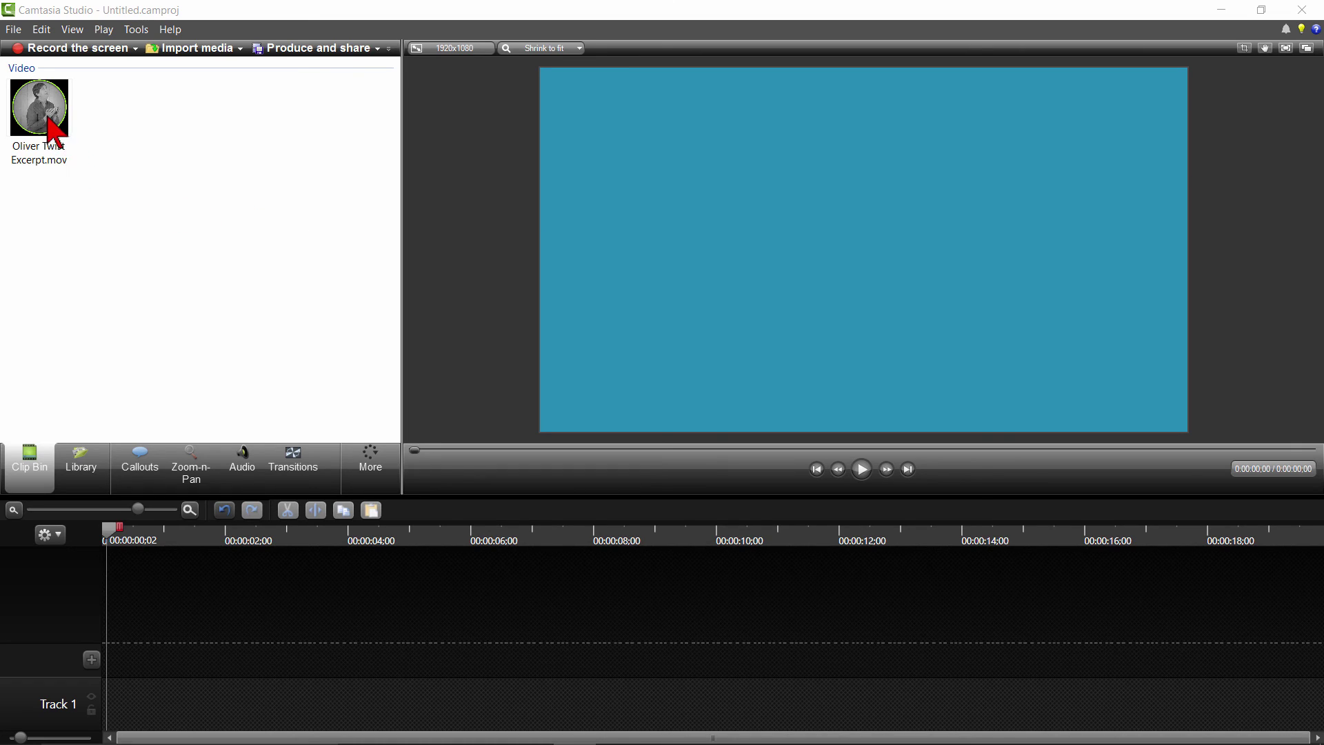
# Add the clip to Track 1 at the playhead and select it on the canvas
pyautogui.rightClick(48, 119)
pyautogui.click(76, 127)
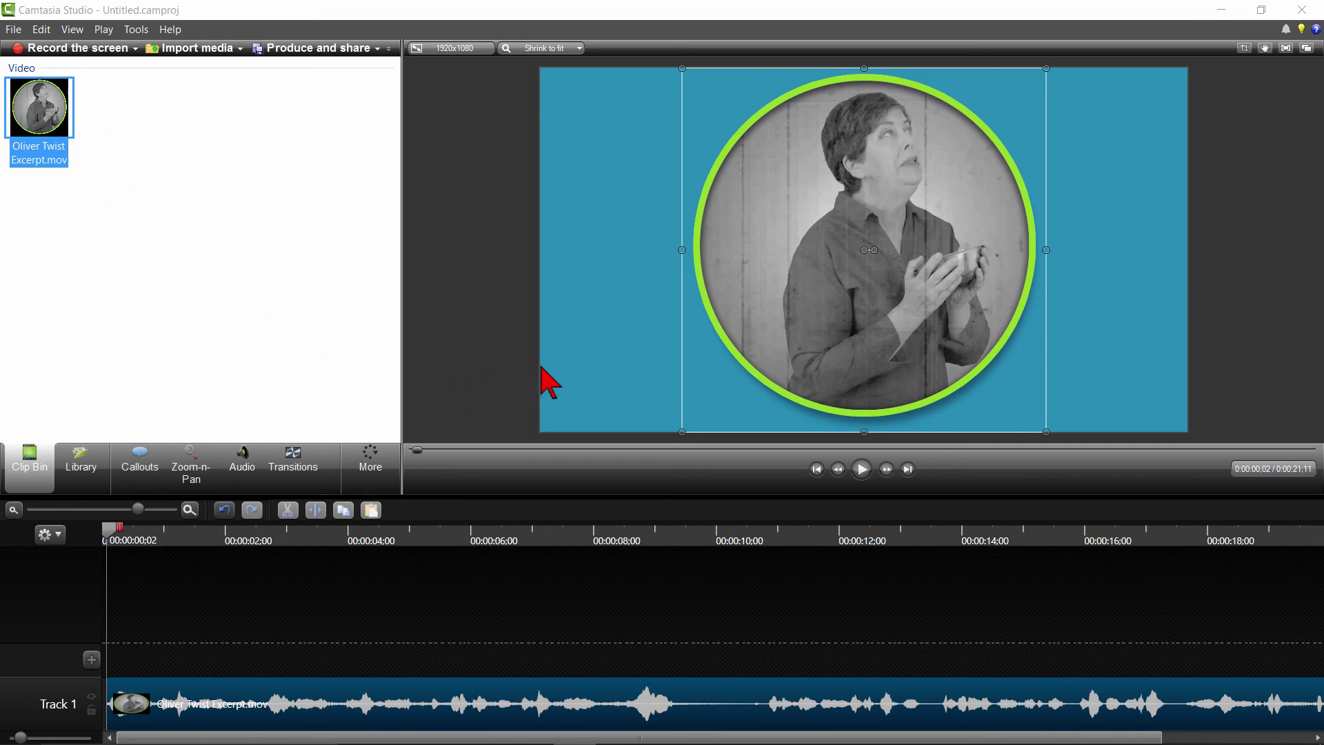
pyautogui.click(759, 287)
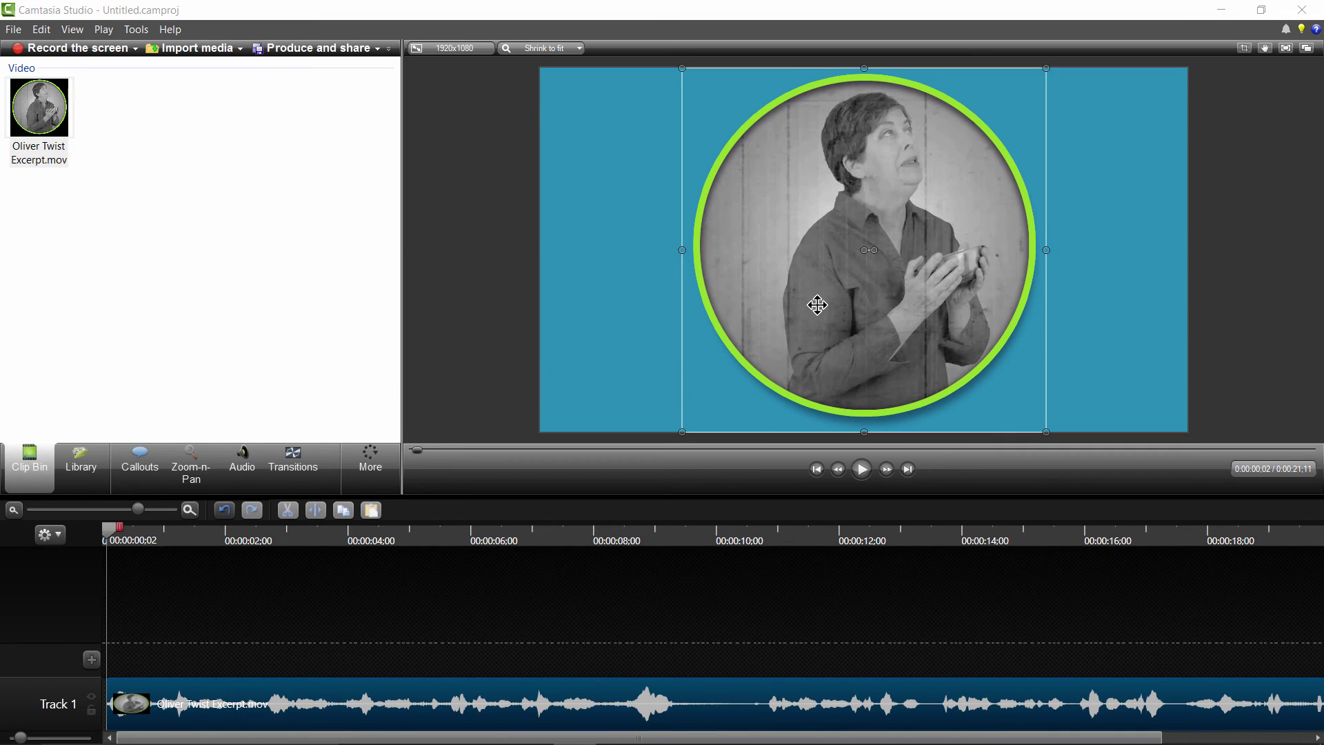